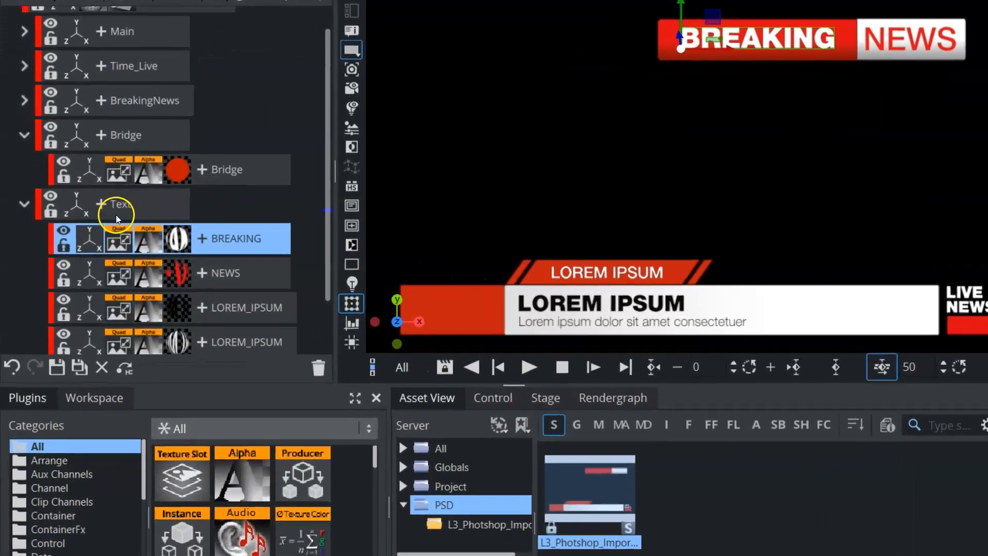
Step: Toggle the visibility of the BREAKING text container off and back on to check which element it controls
{"action": "left_click", "coordinate": [64, 229]}
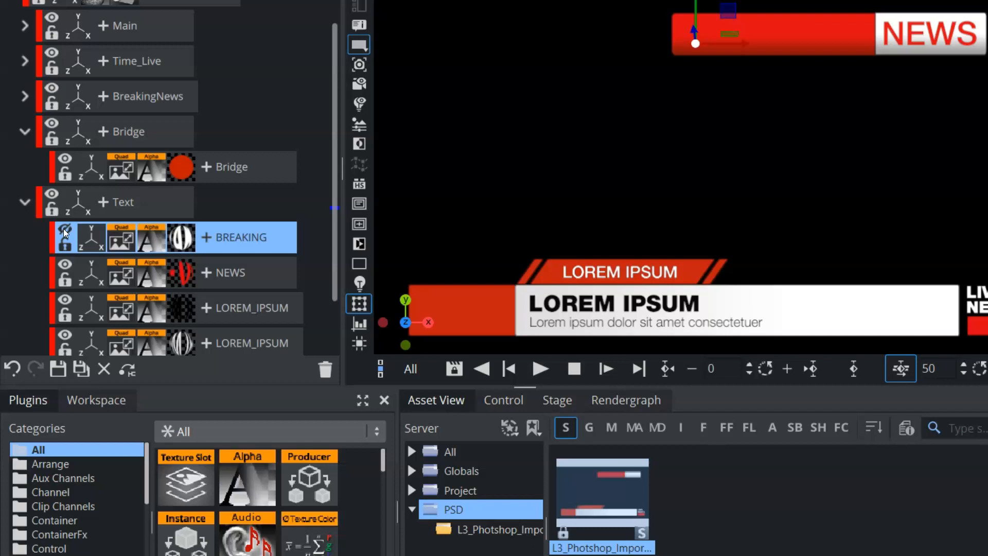
{"action": "left_click", "coordinate": [63, 229]}
Step: Merge the WhiteBreak and RedBreak containers of the BreakingNews group into a single geometry
{"action": "left_click", "coordinate": [24, 202]}
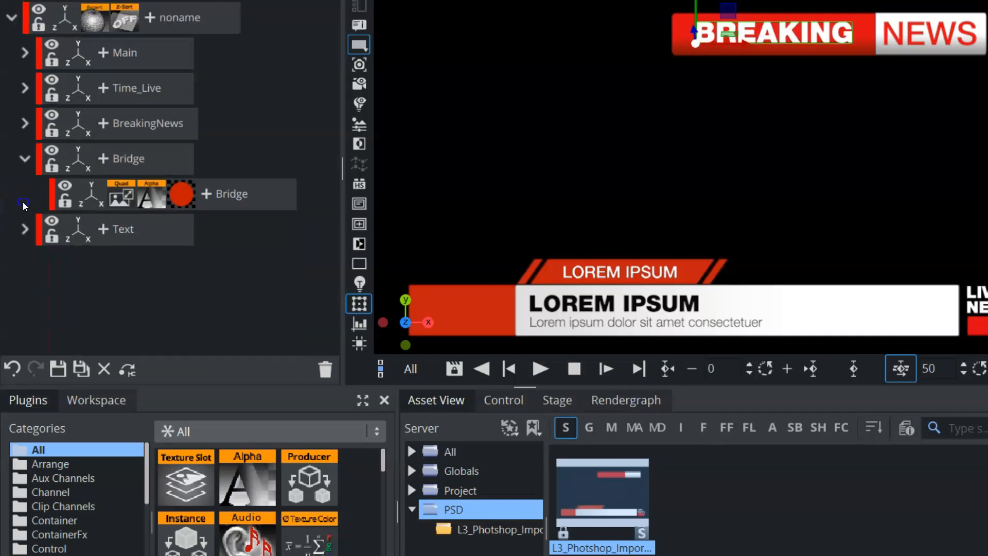
{"action": "left_click", "coordinate": [23, 155]}
{"action": "left_click", "coordinate": [136, 126]}
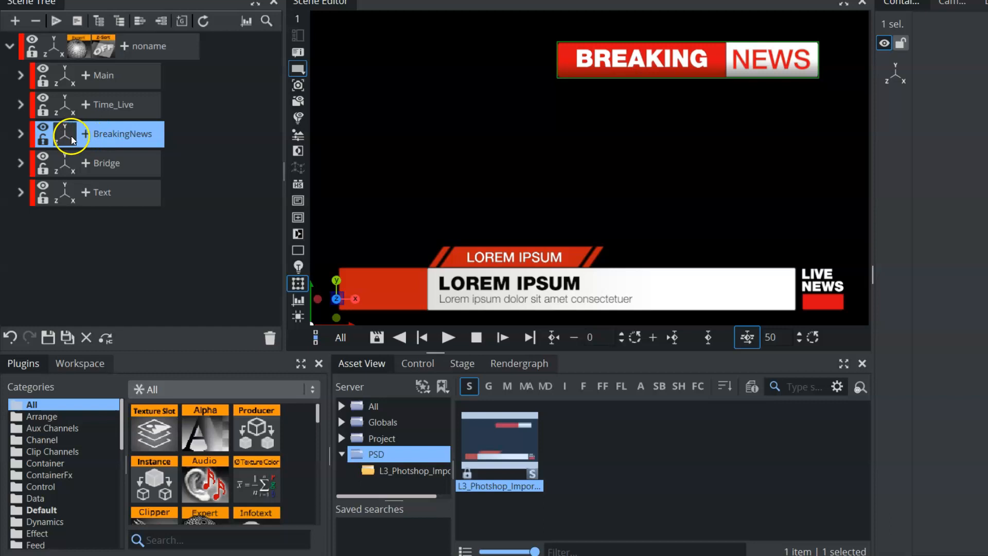
{"action": "left_click", "coordinate": [21, 134]}
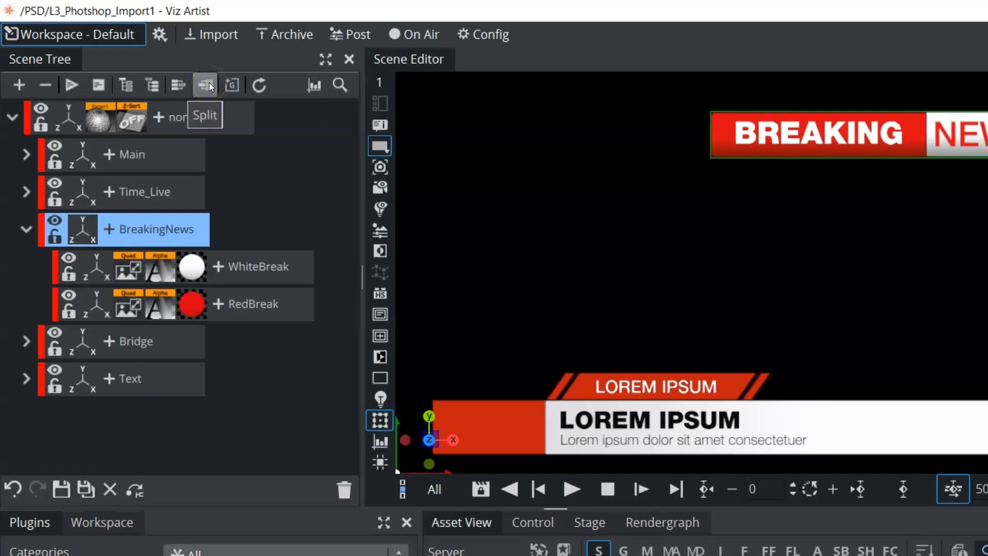
{"action": "left_click", "coordinate": [180, 85]}
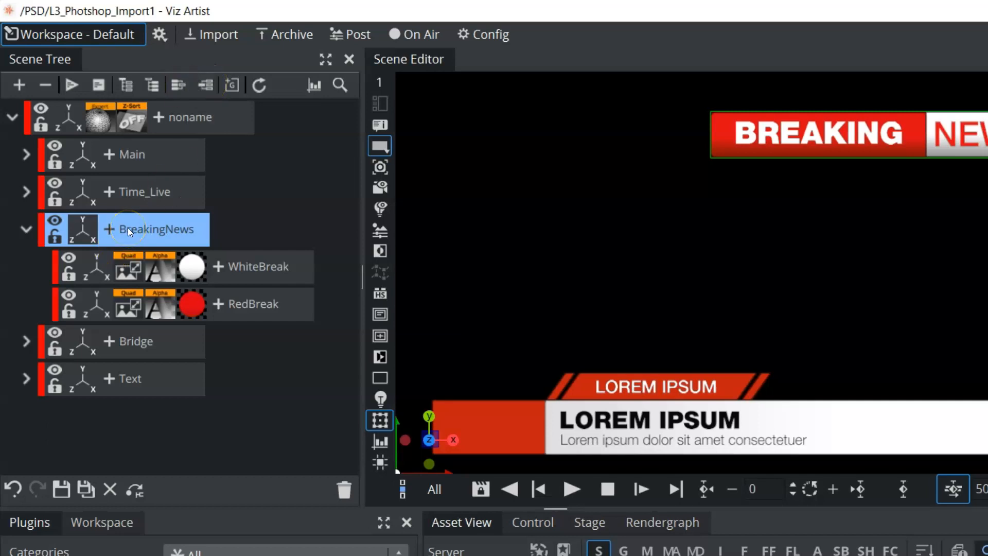
{"action": "left_click", "coordinate": [172, 87]}
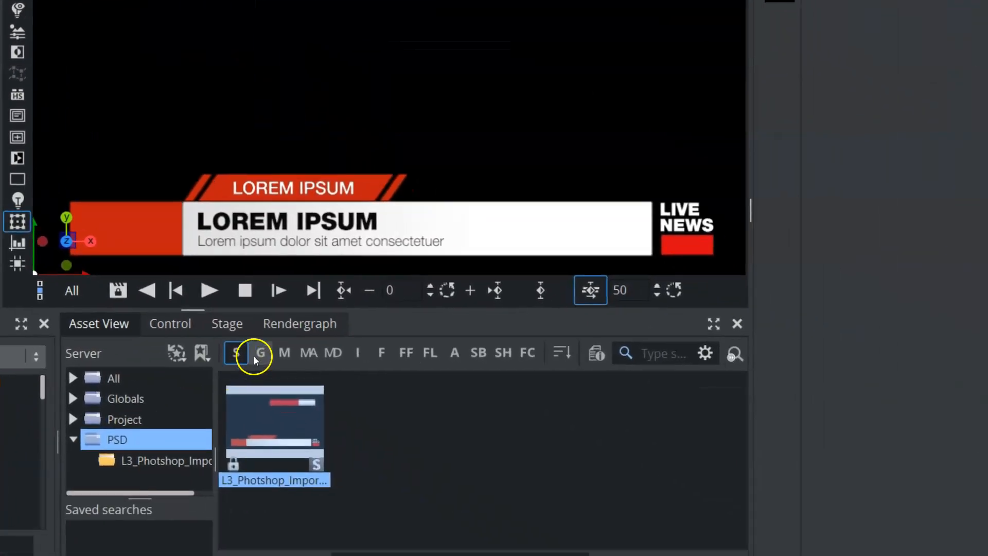
Step: Save the merged BreakingNews geometry in the PSD folder under the name brnews
{"action": "left_click", "coordinate": [567, 521]}
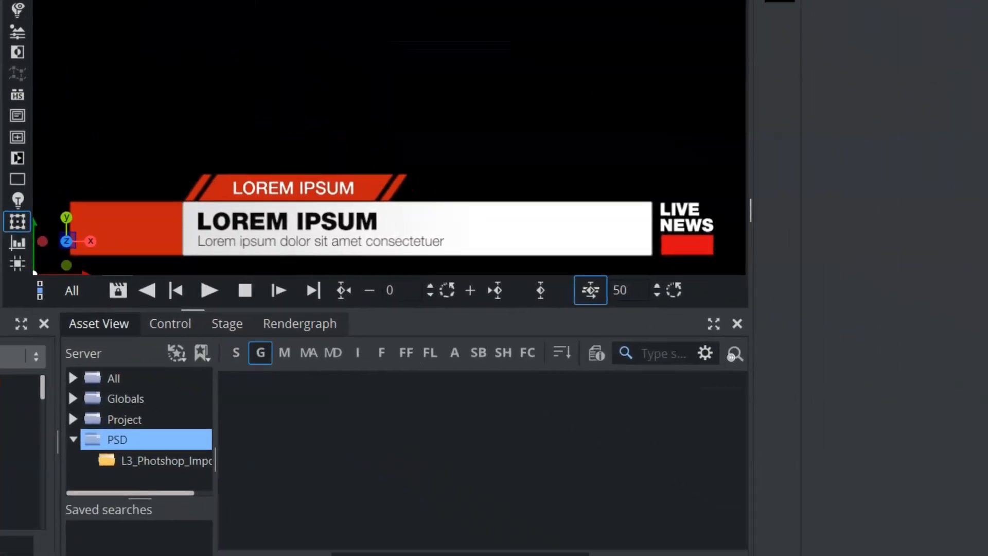
{"action": "double_click", "coordinate": [315, 436]}
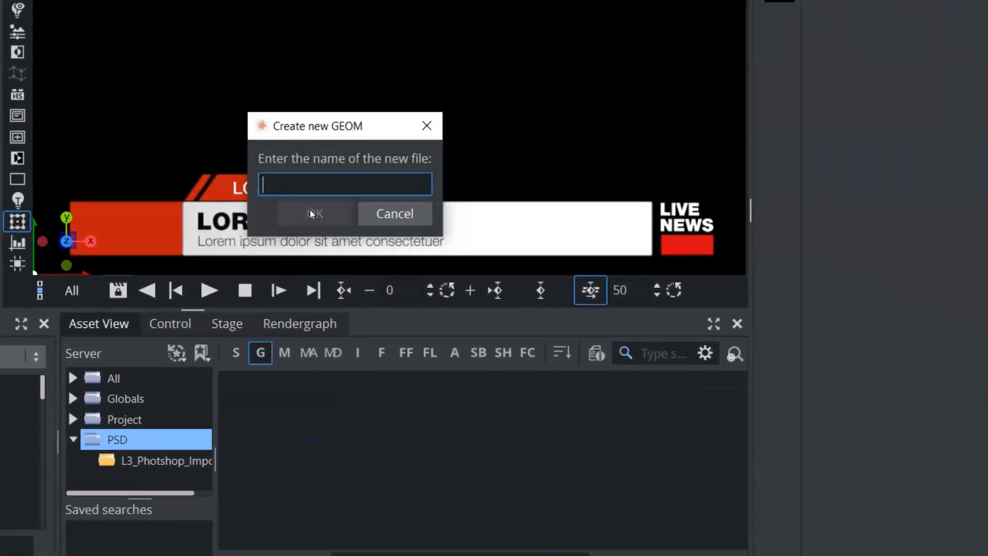
{"action": "type", "text": "brnews"}
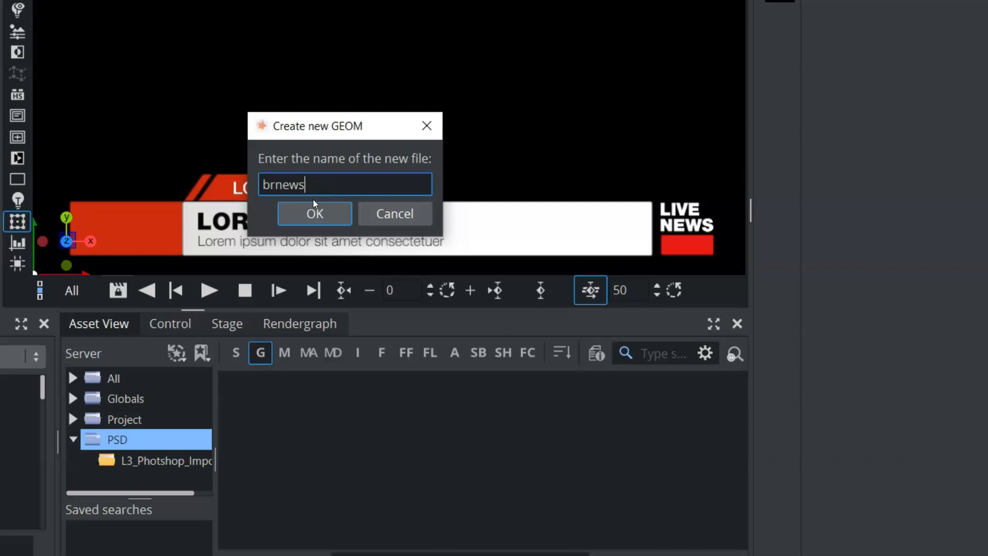
{"action": "left_click", "coordinate": [311, 214]}
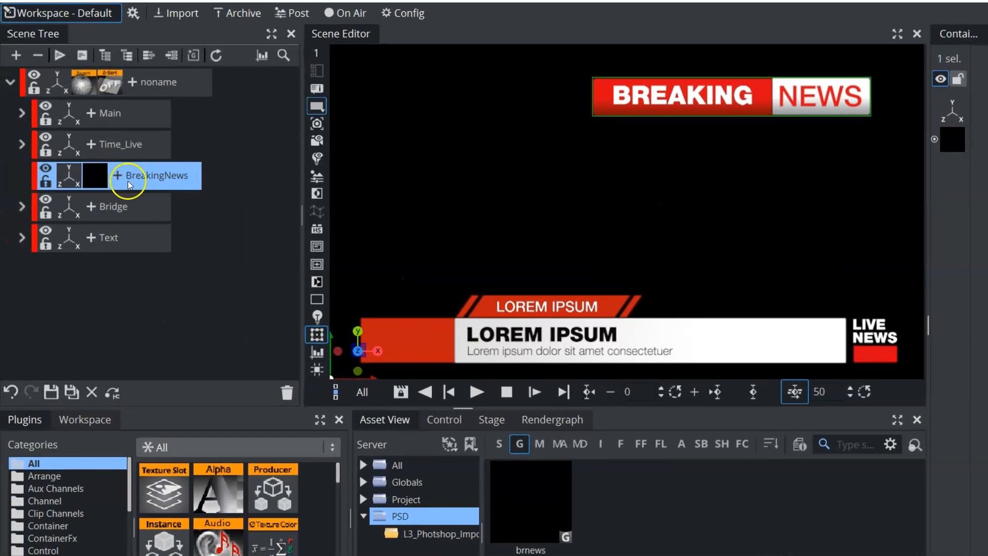
Step: Delete the merged BreakingNews container and add a new empty group named viztext at the end of the scene tree
{"action": "left_click", "coordinate": [288, 391]}
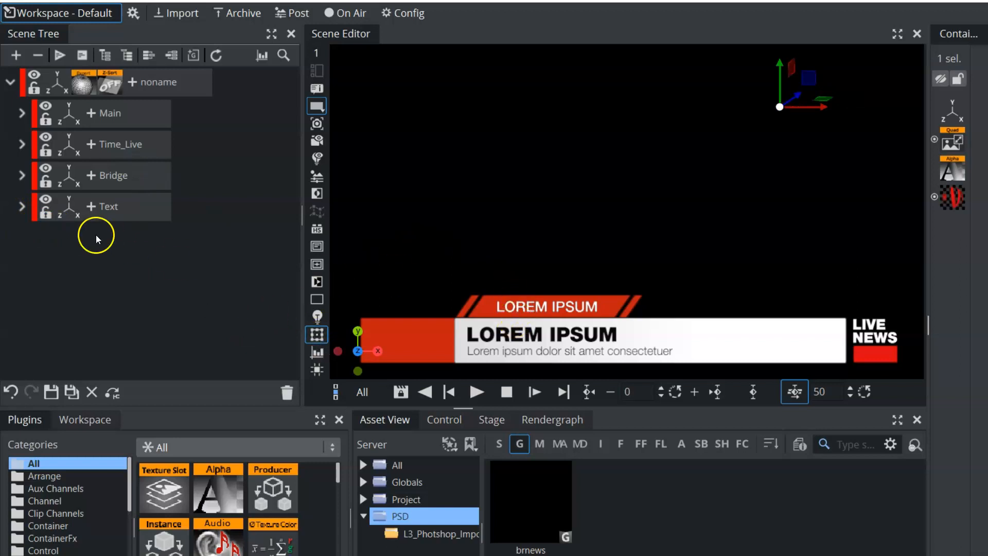
{"action": "left_click_drag", "start_coordinate": [69, 283], "coordinate": [71, 284]}
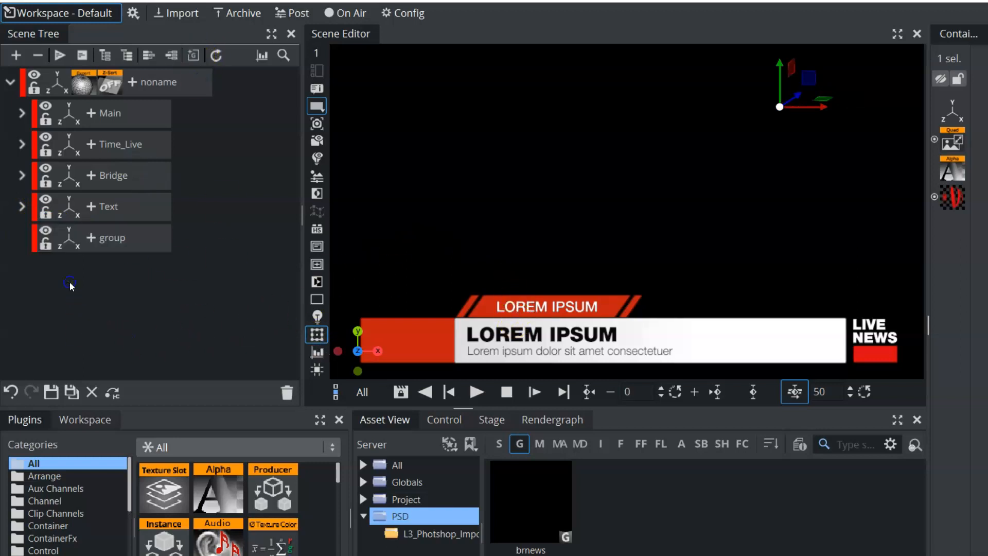
{"action": "double_click", "coordinate": [112, 239]}
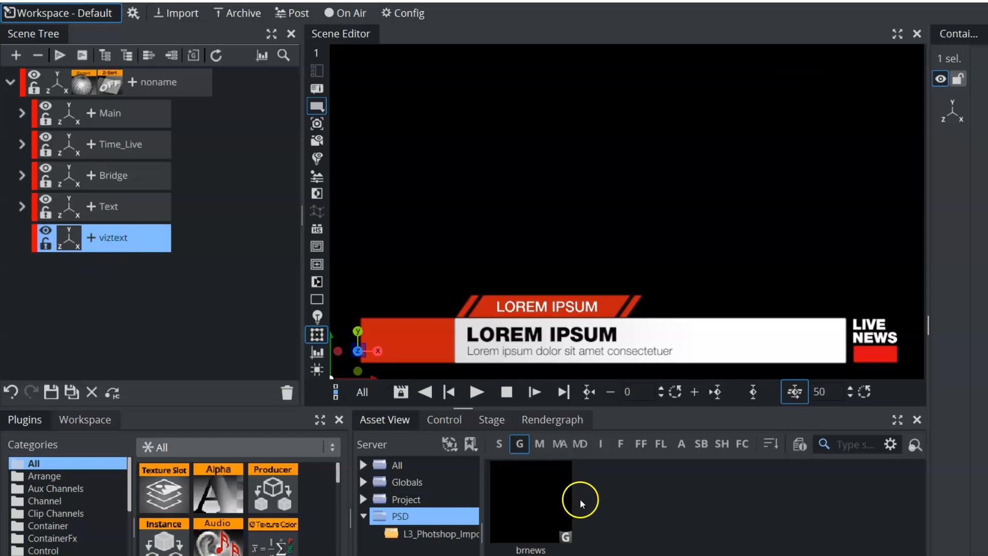
Step: Open the scene's rendering settings to check which render engine is selected
{"action": "left_click", "coordinate": [983, 25]}
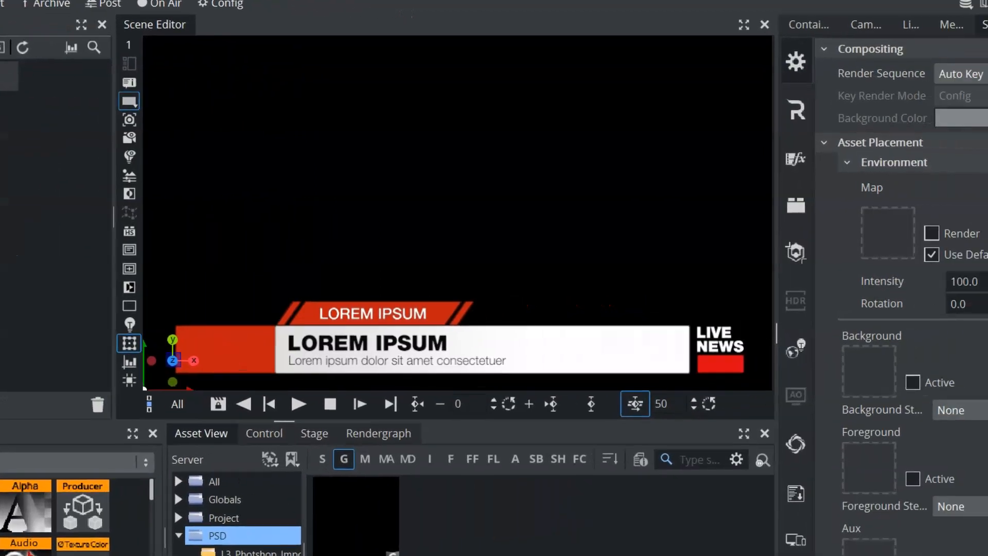
{"action": "left_click", "coordinate": [719, 108]}
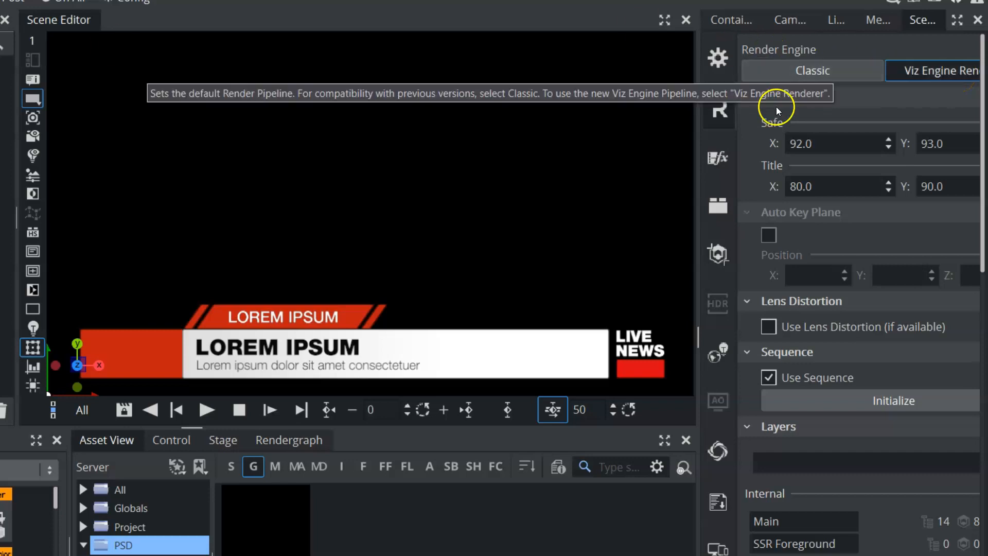
Step: Browse the font families in the FF-Helvetica folder under Globals to find Helvetica Neue LT Std 95 Black
{"action": "left_click", "coordinate": [367, 467]}
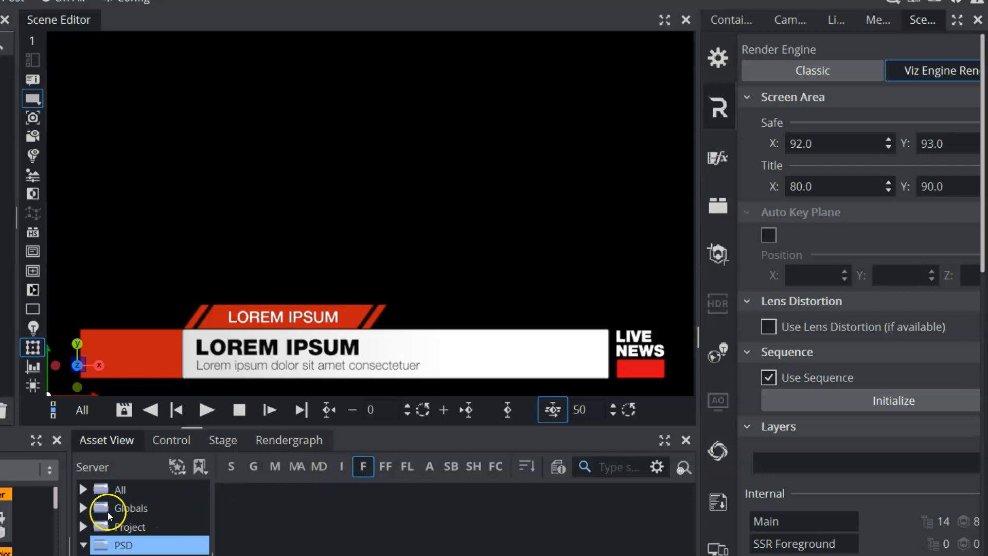
{"action": "left_click", "coordinate": [83, 508]}
{"action": "scroll", "coordinate": [132, 538], "scroll_direction": "down", "scroll_amount": 3}
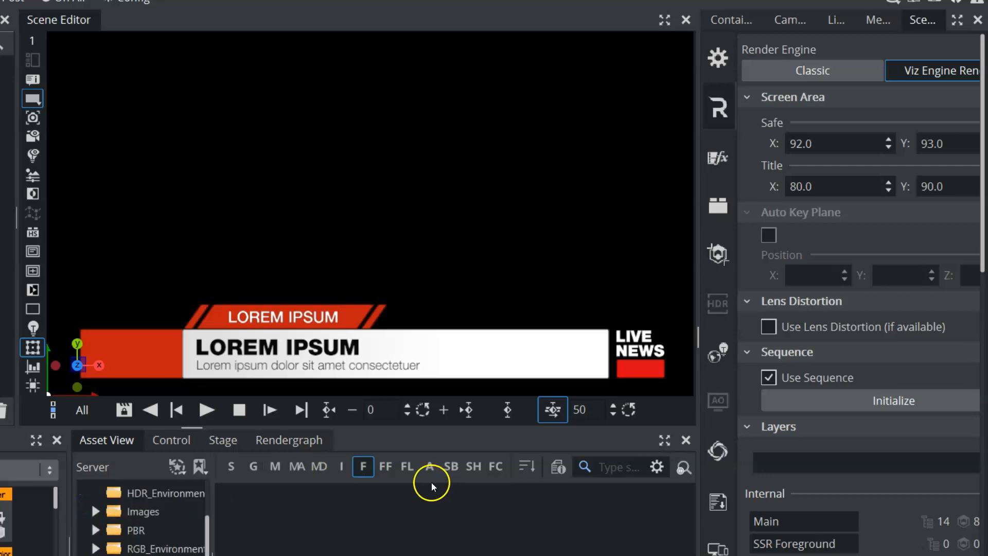
{"action": "left_click", "coordinate": [386, 467]}
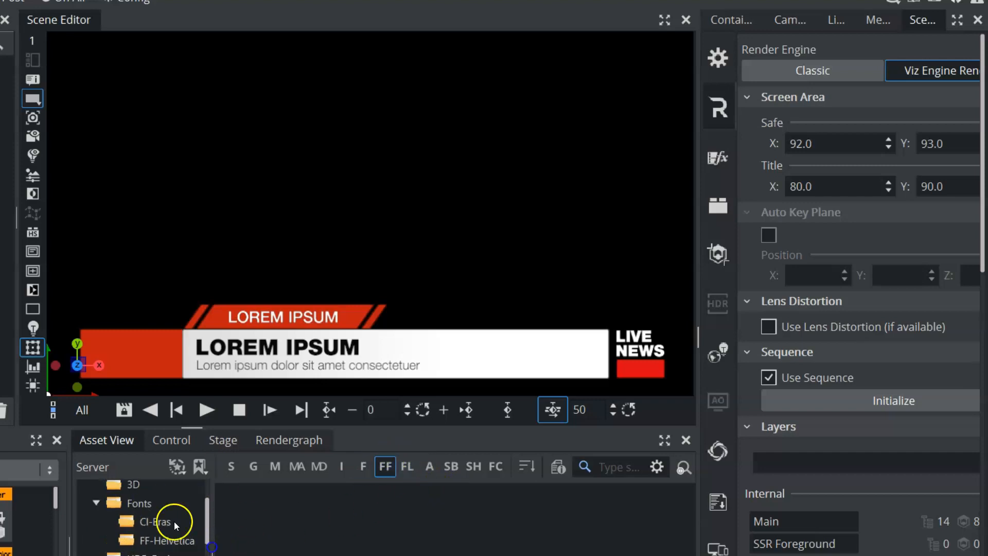
{"action": "left_click", "coordinate": [170, 539]}
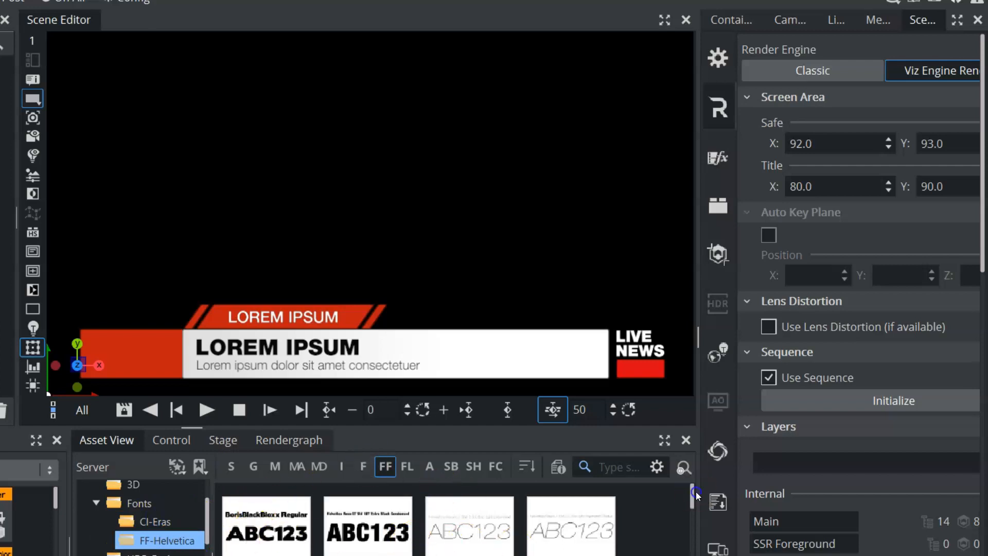
{"action": "left_click_drag", "start_coordinate": [695, 497], "coordinate": [680, 555]}
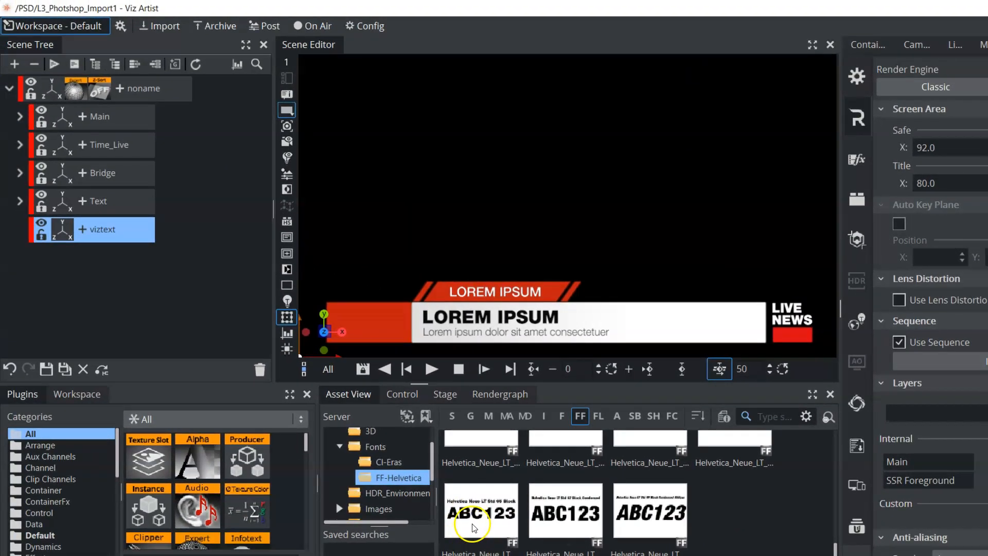
{"action": "left_click_drag", "start_coordinate": [328, 467], "coordinate": [307, 279]}
{"action": "left_click_drag", "start_coordinate": [466, 328], "coordinate": [400, 227]}
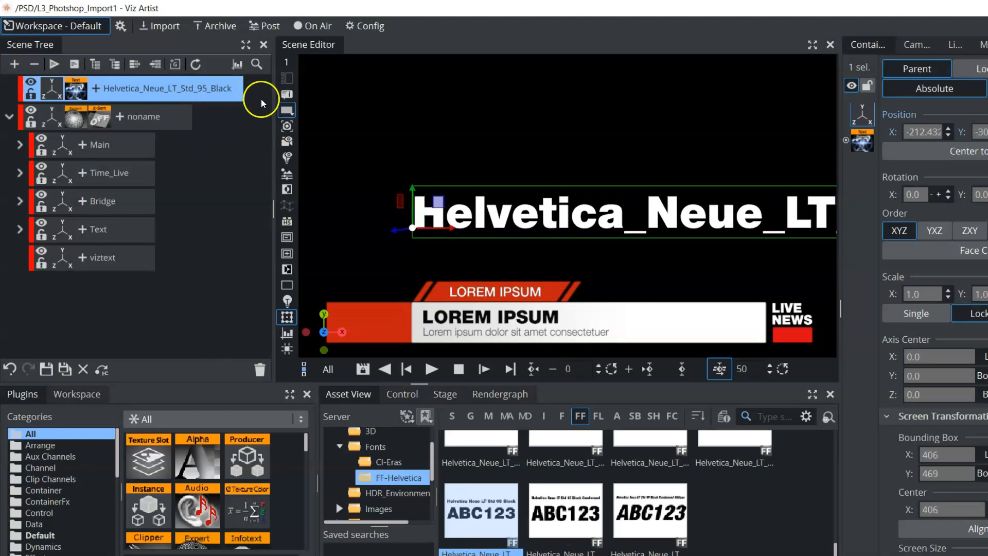
{"action": "left_click_drag", "start_coordinate": [241, 87], "coordinate": [262, 370]}
Step: Add a Helvetica Neue LT Std 95 Black text inside the viztext group and position it at X 443, Y 136
{"action": "left_click_drag", "start_coordinate": [481, 519], "coordinate": [209, 216]}
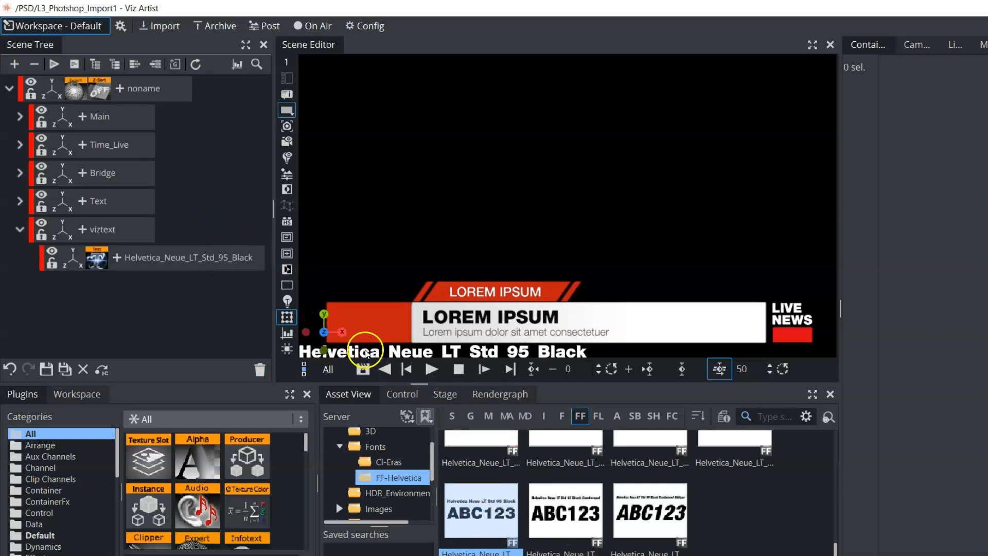
{"action": "left_click", "coordinate": [72, 260]}
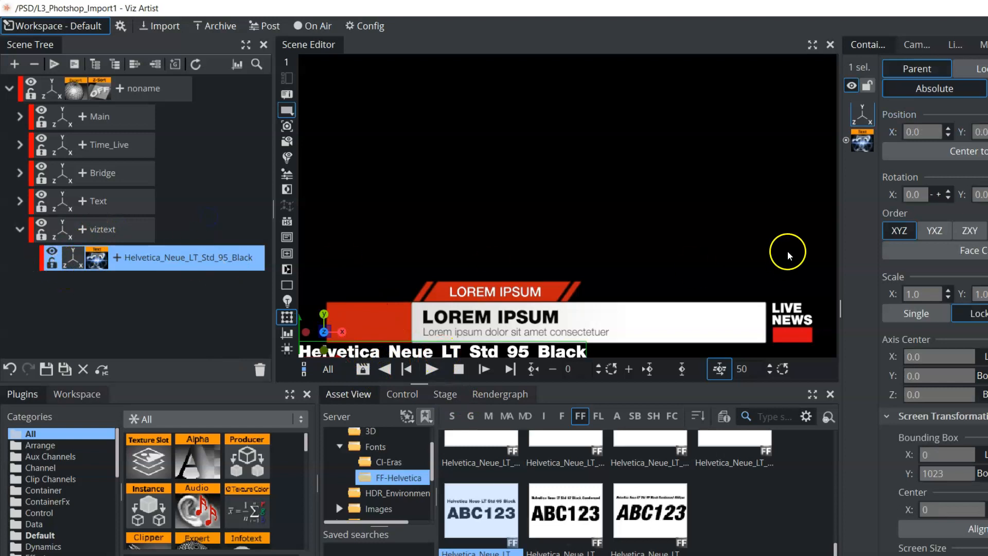
{"action": "mouse_move", "coordinate": [972, 133]}
{"action": "left_mouse_down"}
{"action": "mouse_move", "coordinate": [987, 123]}
{"action": "mouse_move", "coordinate": [970, 131]}
{"action": "left_mouse_up"}
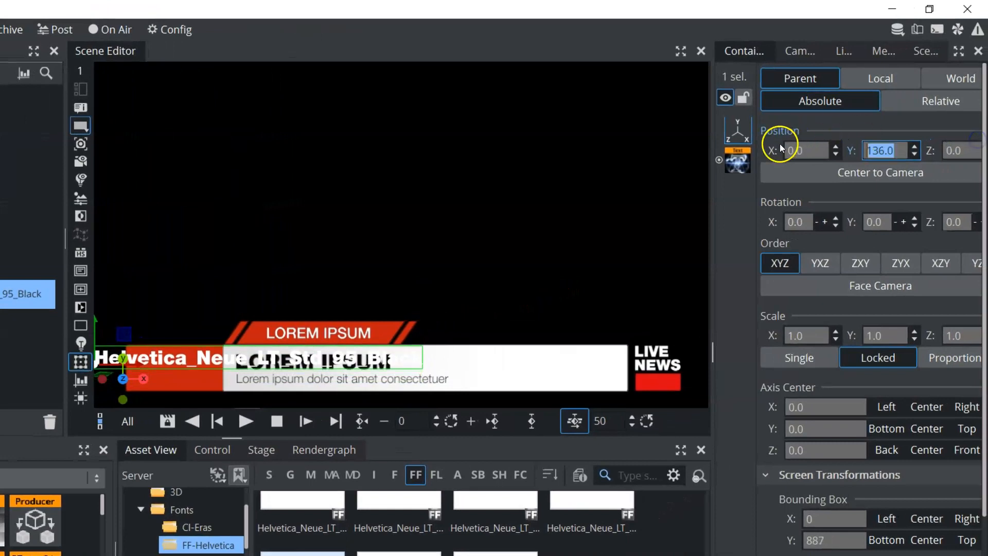
{"action": "left_click_drag", "start_coordinate": [780, 147], "coordinate": [788, 145]}
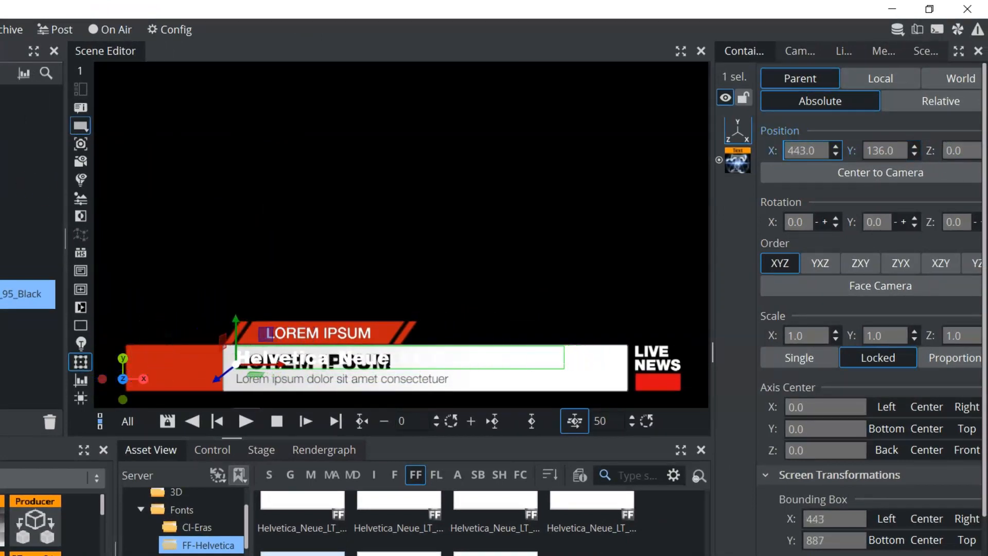
Step: Set the color of the Helvetica Neue LT Std 95 Black text to black
{"action": "left_click", "coordinate": [738, 160]}
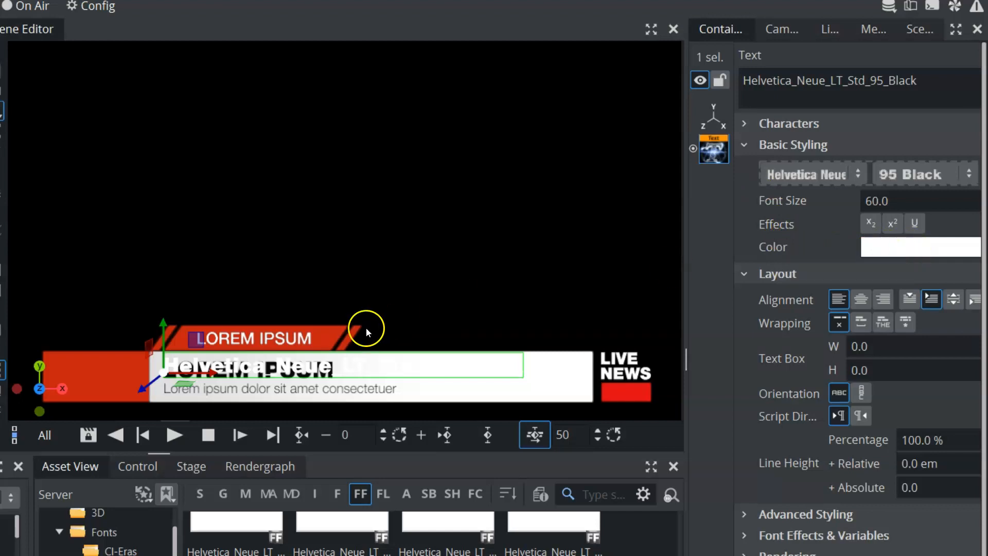
{"action": "double_click", "coordinate": [206, 363]}
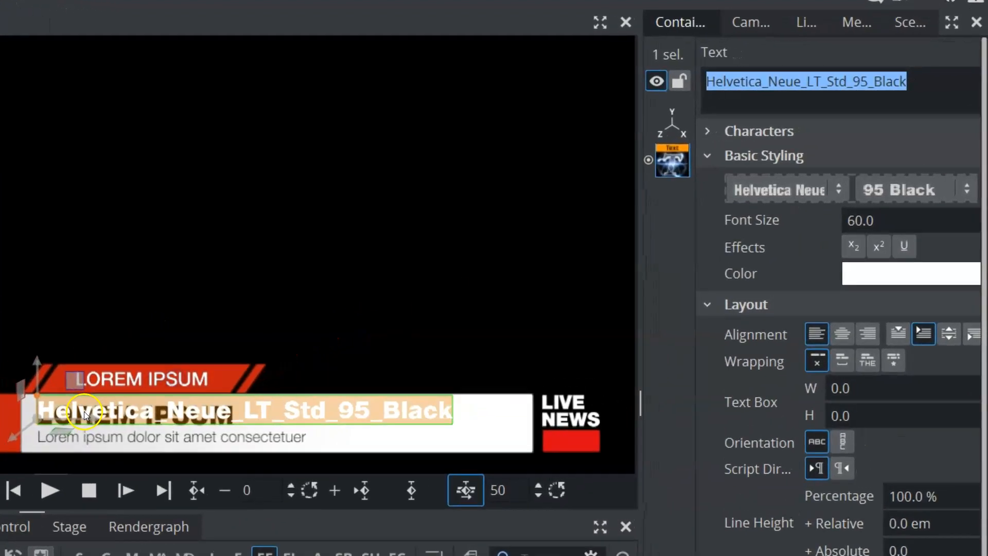
{"action": "left_click", "coordinate": [849, 273]}
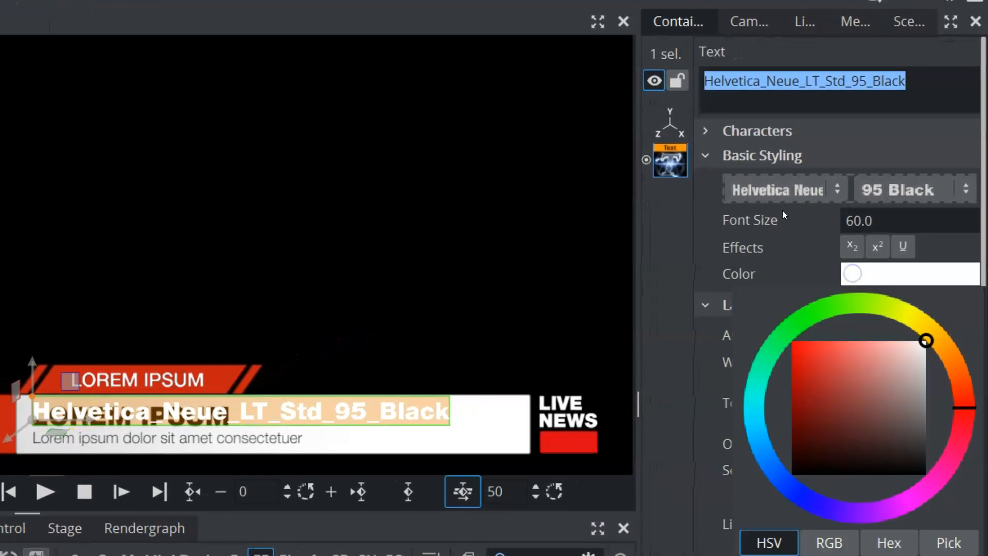
{"action": "left_click", "coordinate": [792, 473]}
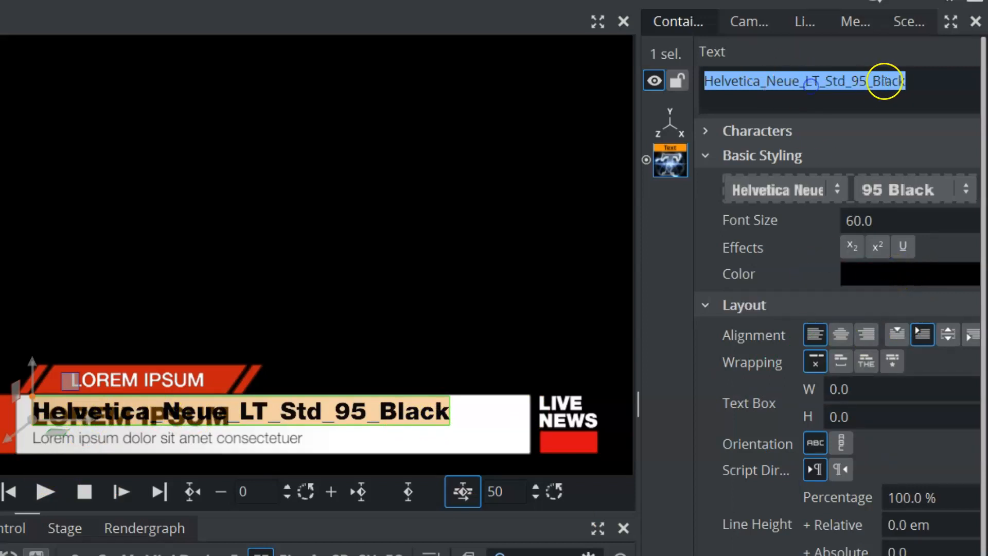
Step: Replace the black text's content with TOTAL HEADLINE and hide the imported Text group
{"action": "left_click", "coordinate": [942, 81]}
{"action": "left_click_drag", "start_coordinate": [941, 82], "coordinate": [700, 76]}
{"action": "type", "text": "TOA"}
{"action": "key", "text": "BackSpace"}
{"action": "type", "text": "TAL HEADLI"}
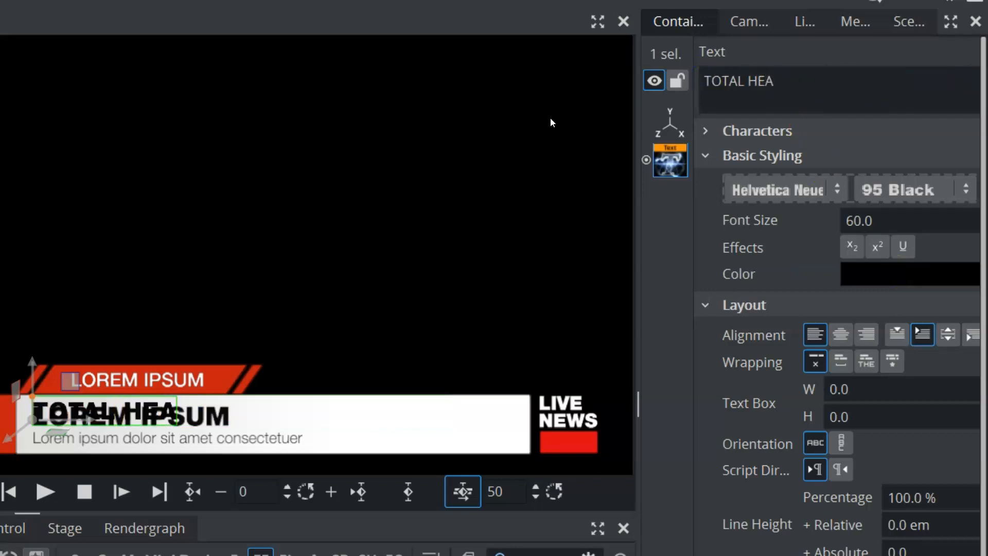
{"action": "type", "text": "NE"}
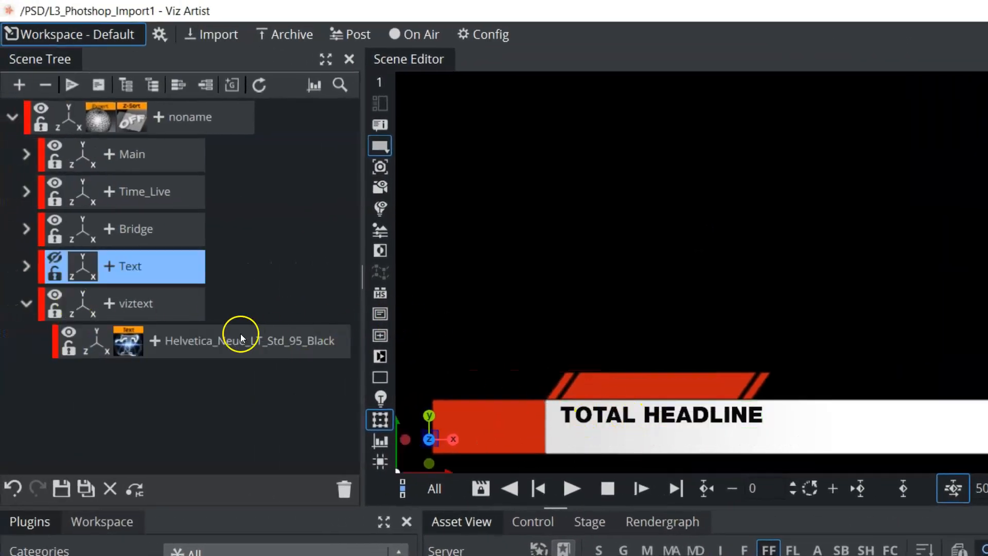
Step: Add a Helvetica Neue LT Std 65 Medium text inside the viztext group and position it at X 438, Y 66
{"action": "left_click", "coordinate": [228, 346]}
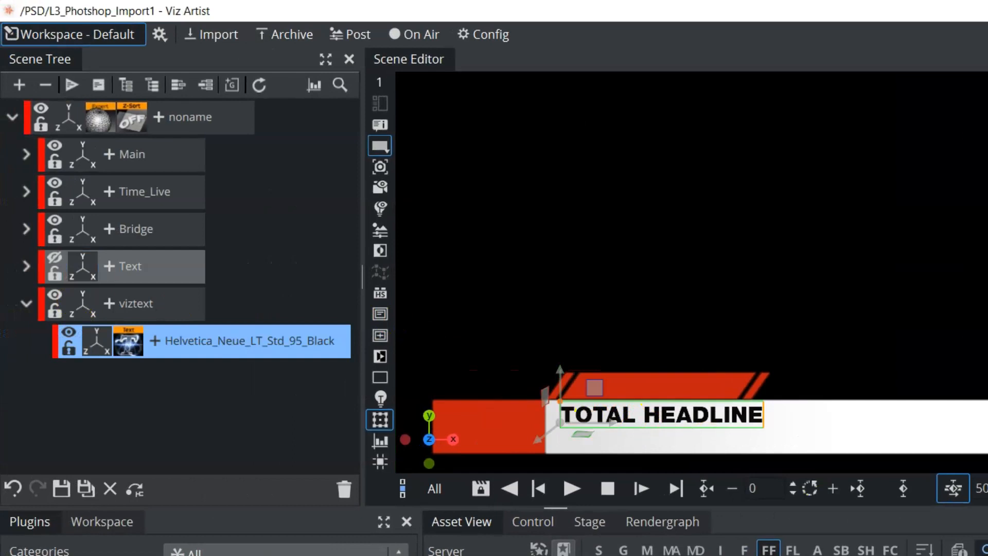
{"action": "left_click_drag", "start_coordinate": [571, 555], "coordinate": [123, 409]}
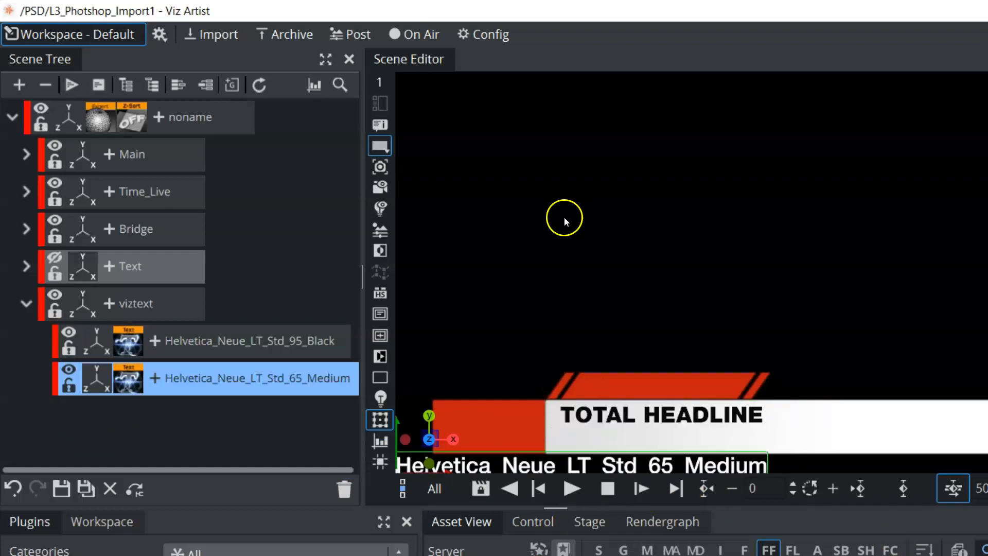
{"action": "left_click", "coordinate": [103, 378]}
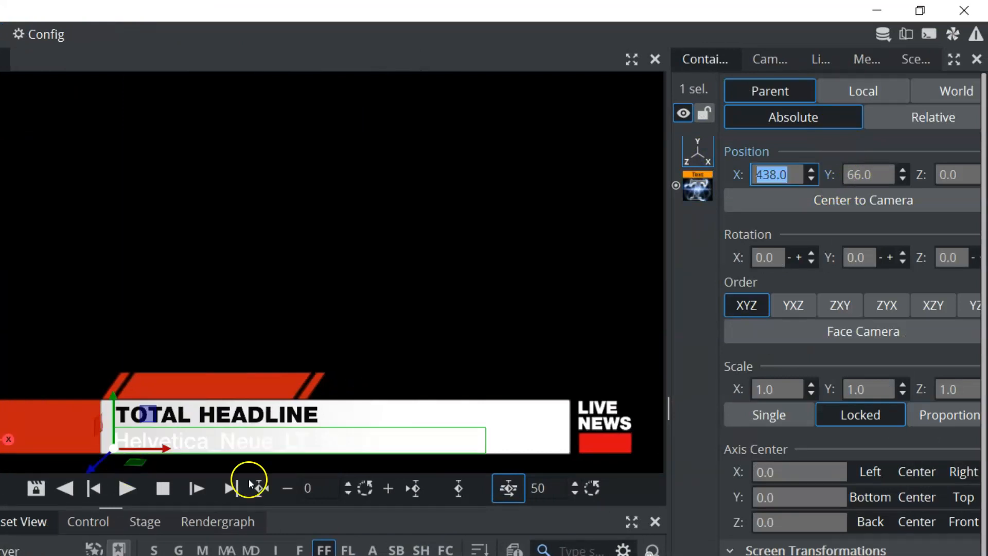
Step: Set the color of the Helvetica Neue LT Std 65 Medium text to black
{"action": "left_click", "coordinate": [210, 440]}
{"action": "left_click", "coordinate": [187, 443]}
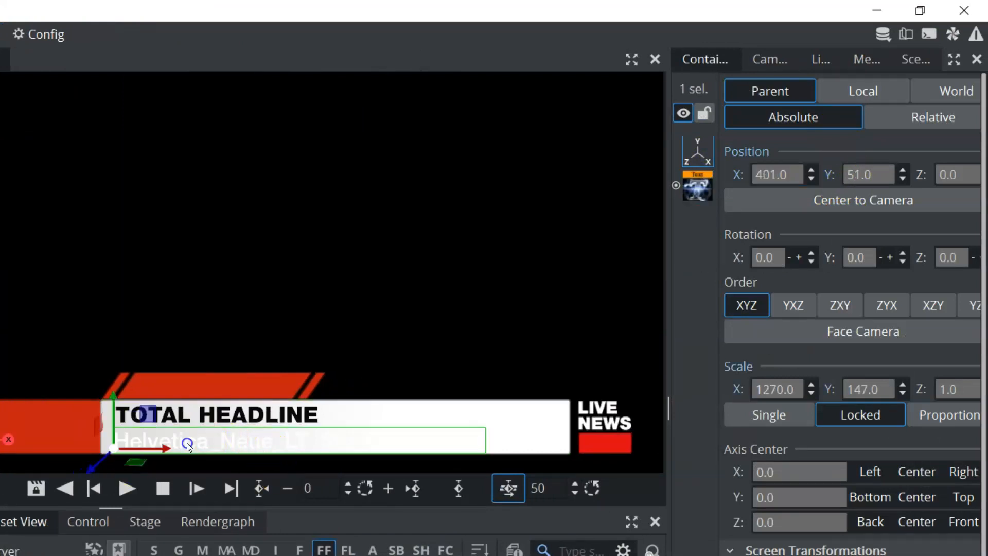
{"action": "double_click", "coordinate": [186, 442]}
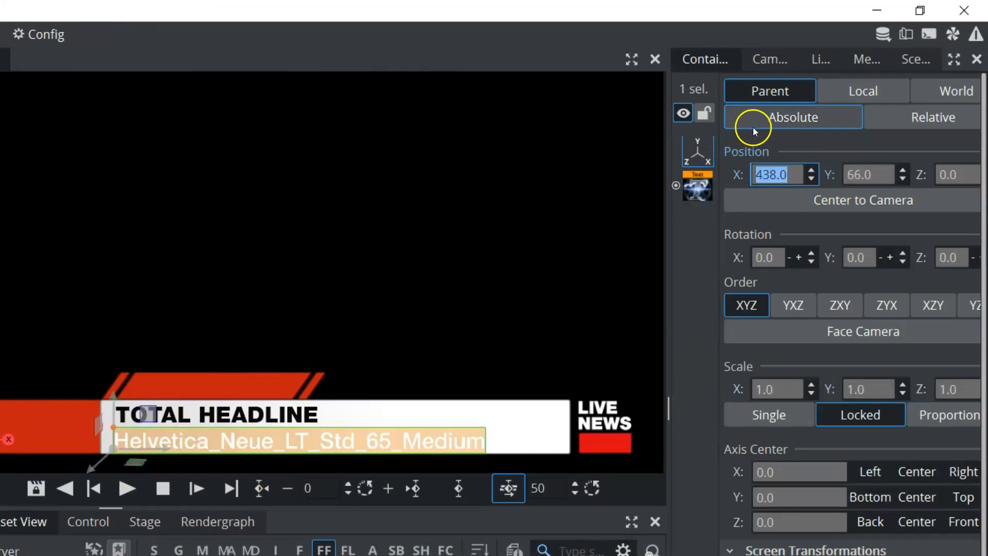
{"action": "left_click", "coordinate": [697, 188]}
{"action": "left_click", "coordinate": [870, 294]}
{"action": "left_click", "coordinate": [839, 448]}
{"action": "left_click_drag", "start_coordinate": [841, 463], "coordinate": [810, 475]}
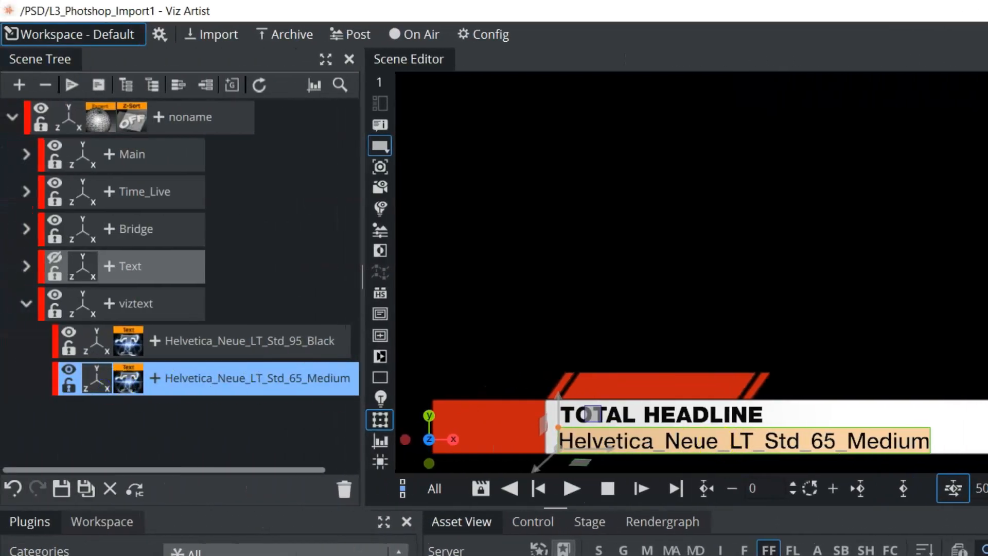
{"action": "left_click", "coordinate": [760, 225]}
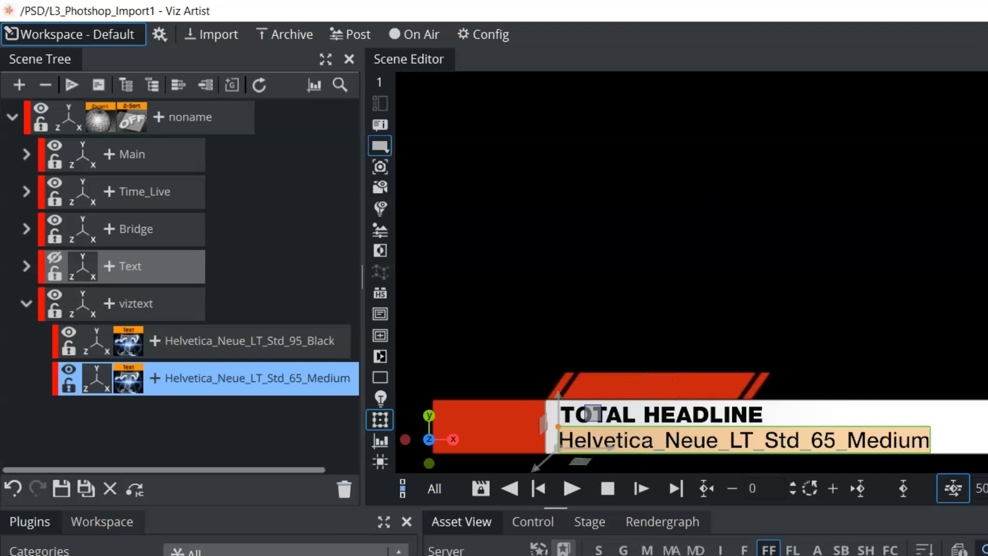
Step: Add a Helvetica Neue LT Std 67 Medium Condensed Oblique text inside the viztext group and replace its content with BREAKING
{"action": "left_click_drag", "start_coordinate": [463, 553], "coordinate": [136, 430]}
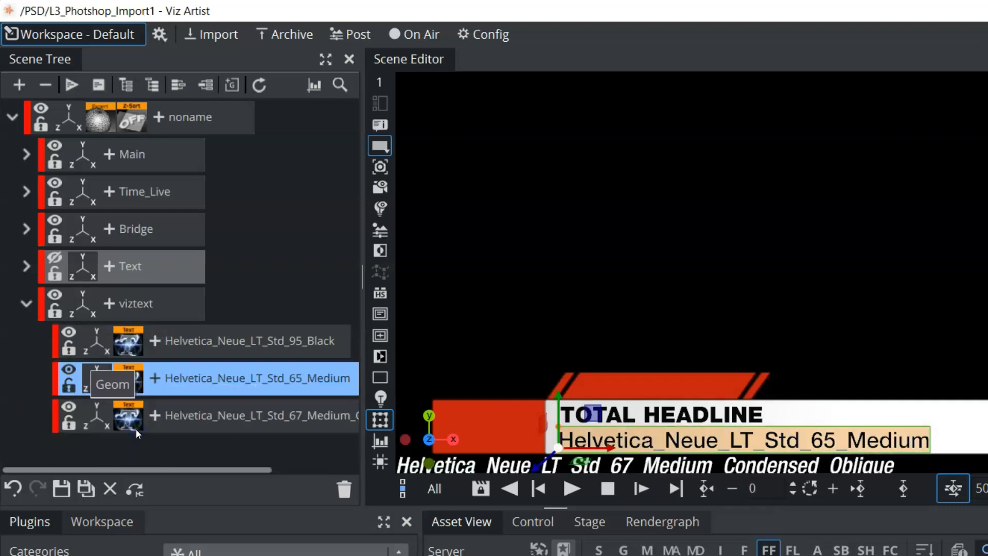
{"action": "left_click", "coordinate": [95, 423]}
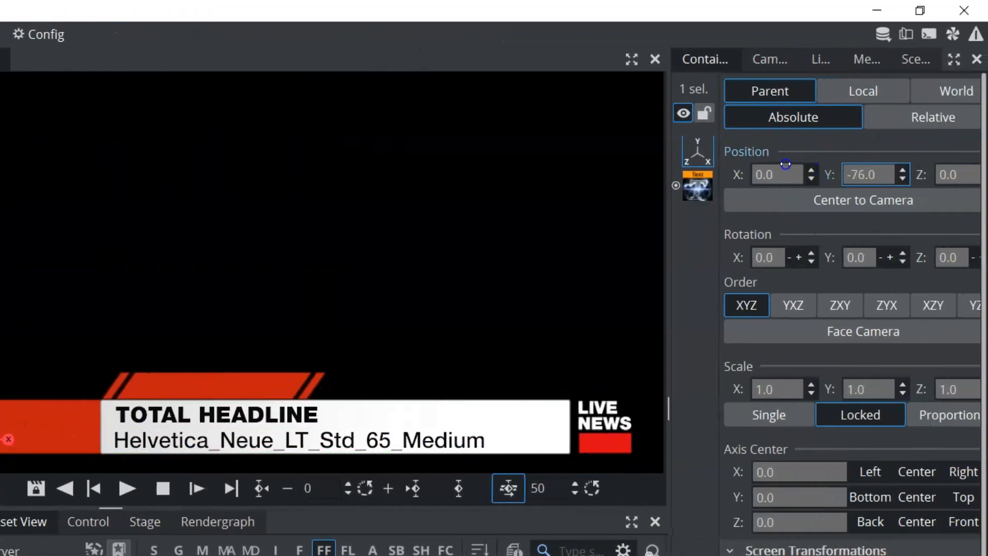
{"action": "left_click_drag", "start_coordinate": [786, 164], "coordinate": [987, 150]}
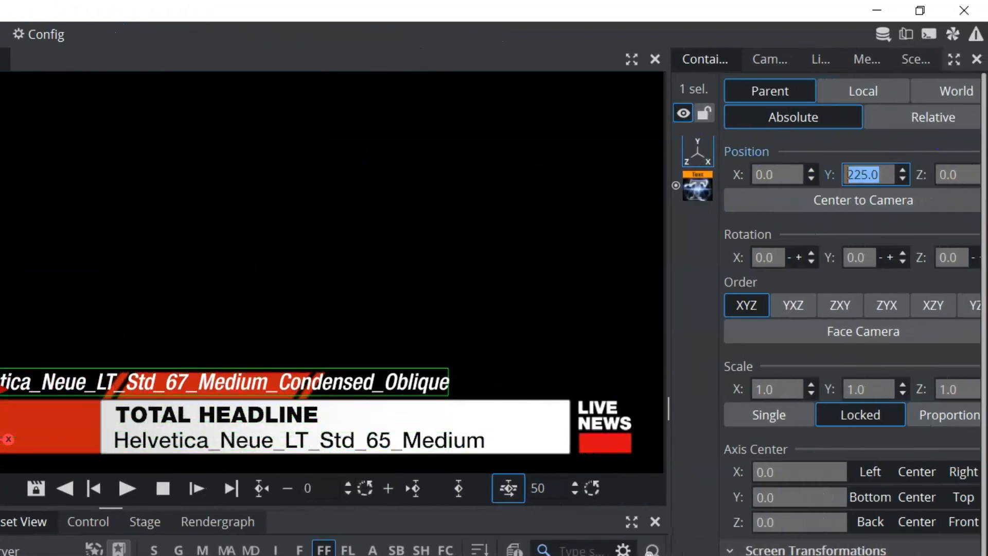
{"action": "left_click", "coordinate": [691, 186]}
{"action": "left_click_drag", "start_coordinate": [834, 126], "coordinate": [663, 114]}
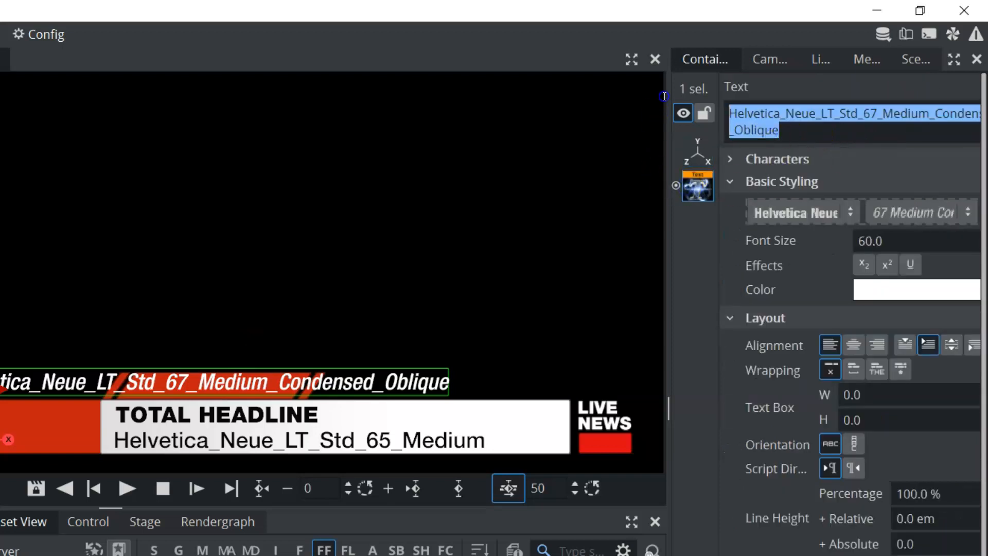
{"action": "type", "text": "BREAKING"}
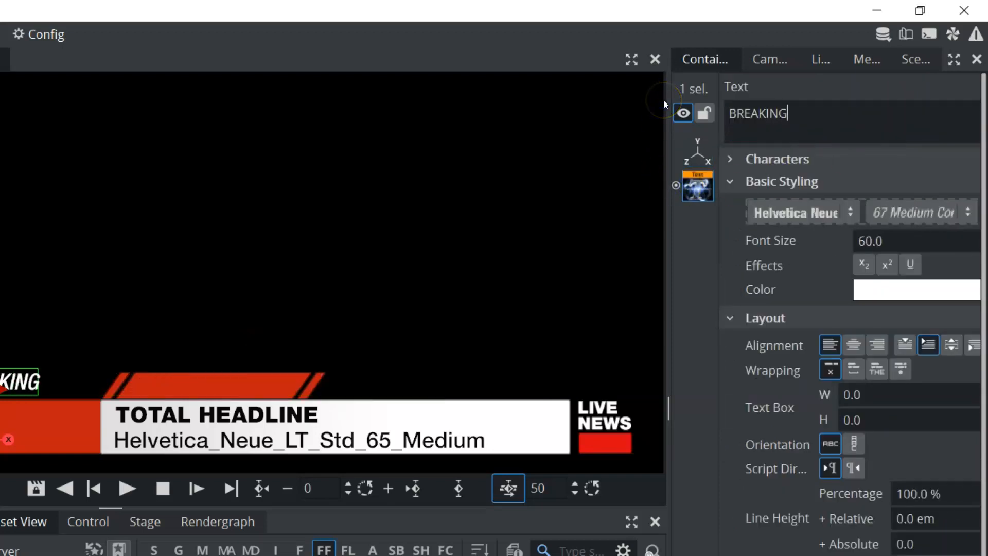
Step: Position the BREAKING text on the slanted red tab at X 572, Y 218
{"action": "left_click", "coordinate": [696, 150]}
{"action": "left_click_drag", "start_coordinate": [761, 175], "coordinate": [857, 166]}
{"action": "left_click", "coordinate": [857, 166]}
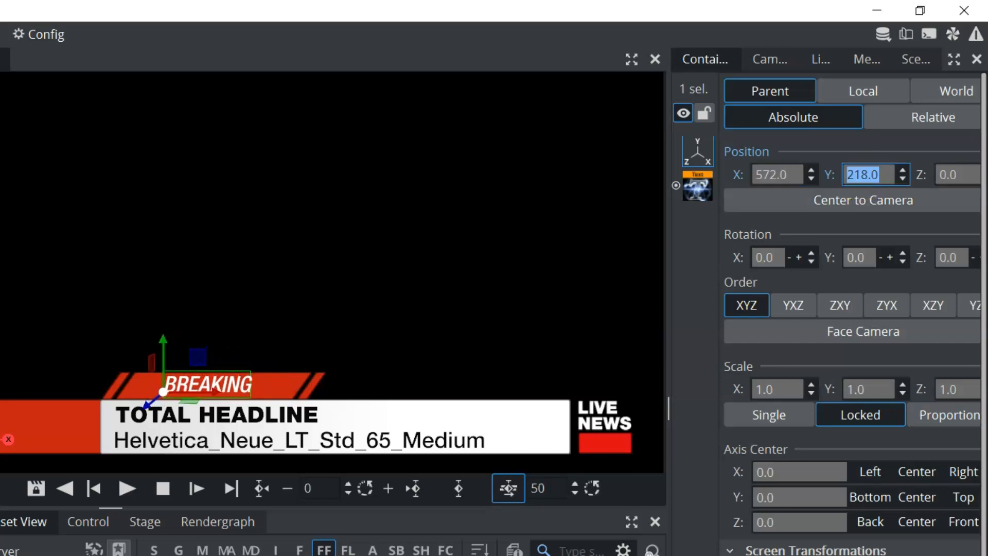
{"action": "key", "text": "Return"}
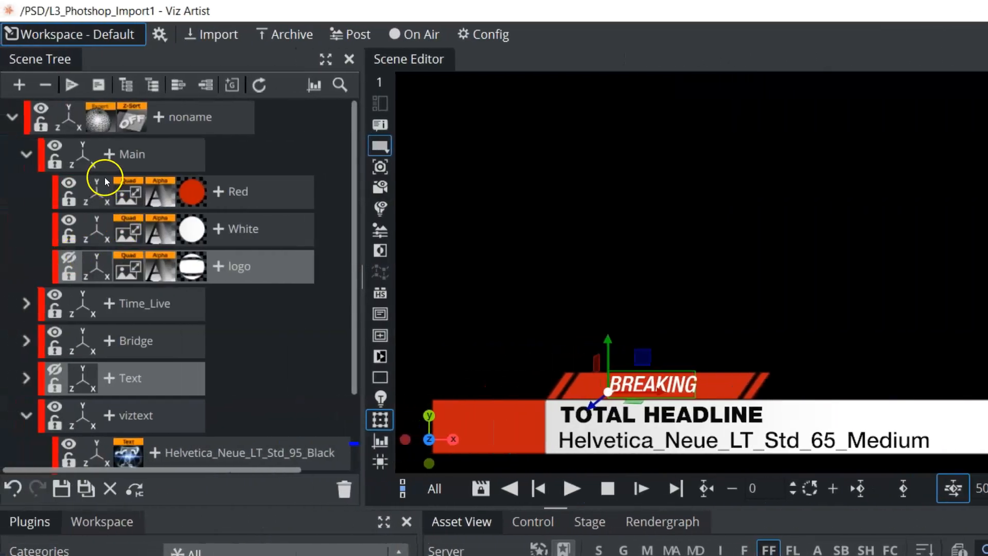
Step: Unhide the logo container in the Main group and collapse that group
{"action": "left_click", "coordinate": [67, 261]}
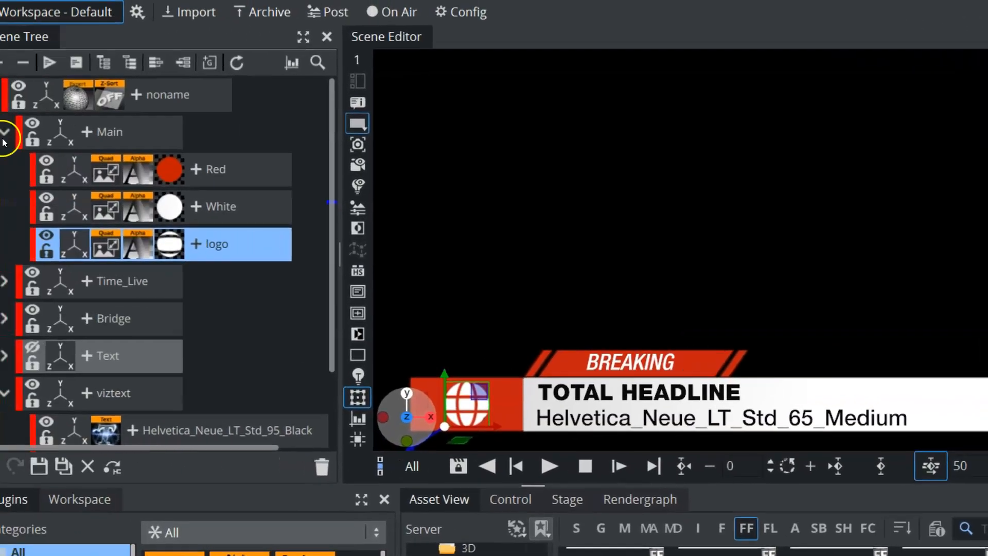
{"action": "left_click", "coordinate": [9, 135]}
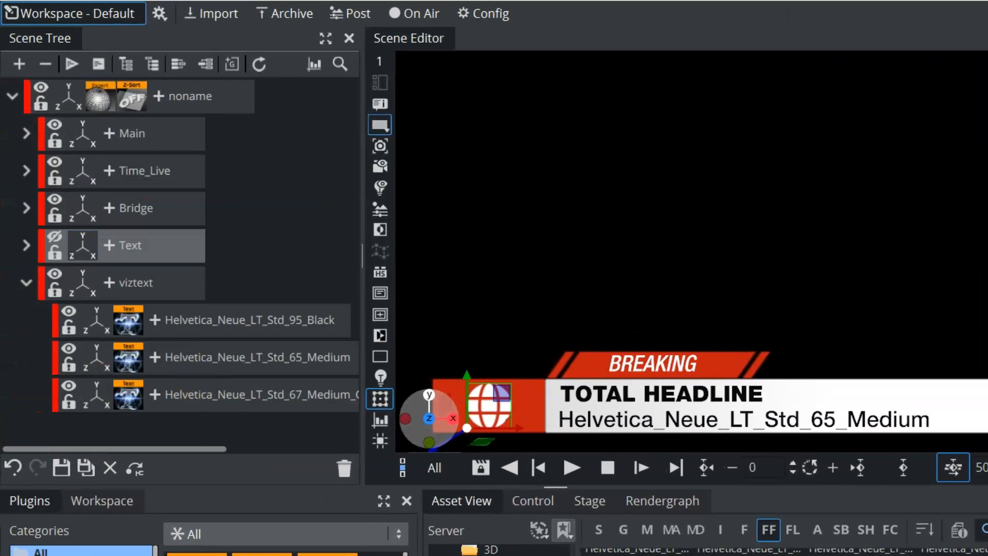
Step: Add a Helvetica Neue LT Std 107 Extra Black Condensed text inside the viztext group and shift it along X toward the LIVE NEWS box
{"action": "scroll", "coordinate": [690, 431], "scroll_direction": "up", "scroll_amount": 5}
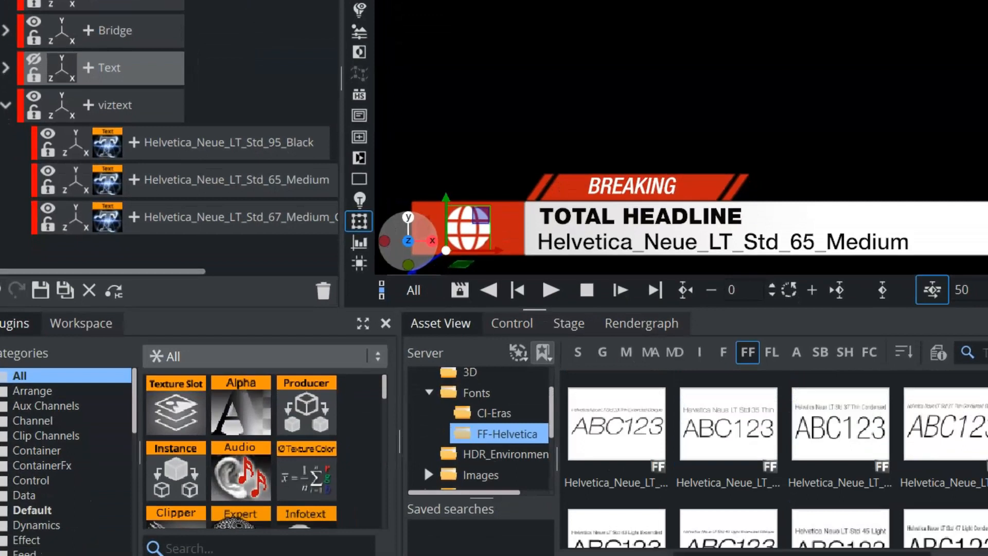
{"action": "left_click", "coordinate": [690, 431]}
{"action": "left_click_drag", "start_coordinate": [690, 432], "coordinate": [110, 252]}
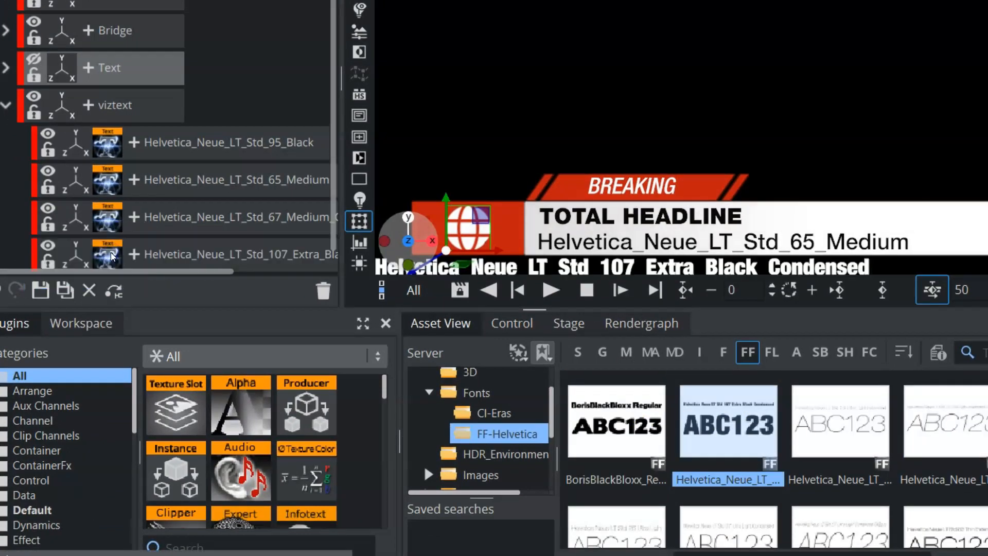
{"action": "left_click", "coordinate": [68, 253]}
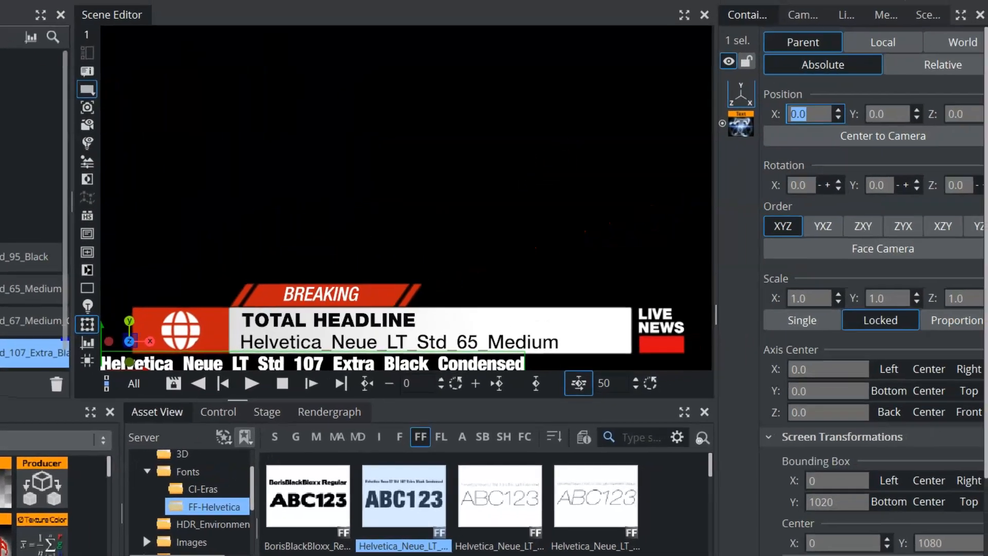
{"action": "left_click", "coordinate": [793, 114]}
{"action": "left_click_drag", "start_coordinate": [788, 115], "coordinate": [205, 103]}
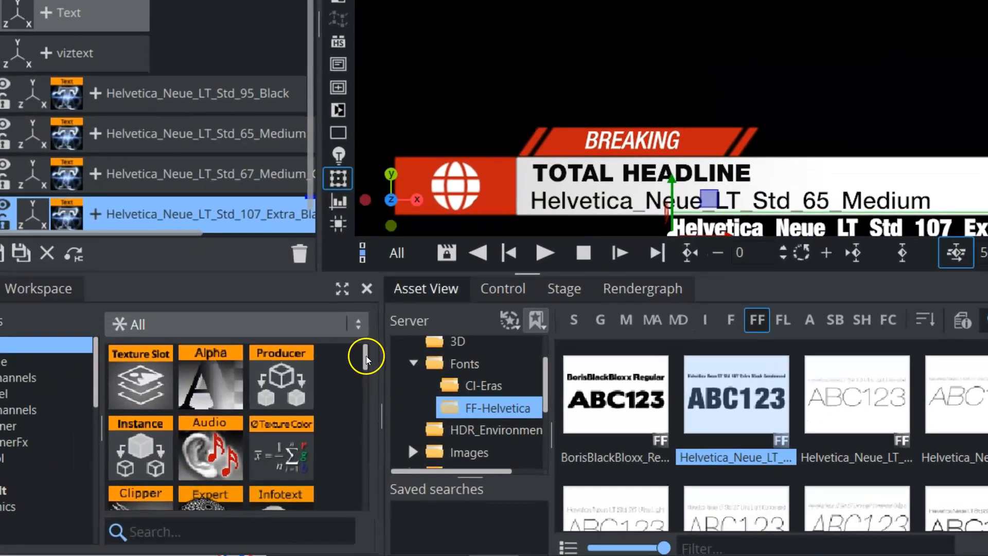
Step: Apply the System Time plugin from the Tools category to the 107 Extra Black Condensed text and position it at X 1634, Y 59
{"action": "left_click_drag", "start_coordinate": [366, 359], "coordinate": [362, 417]}
{"action": "left_click_drag", "start_coordinate": [94, 384], "coordinate": [99, 534]}
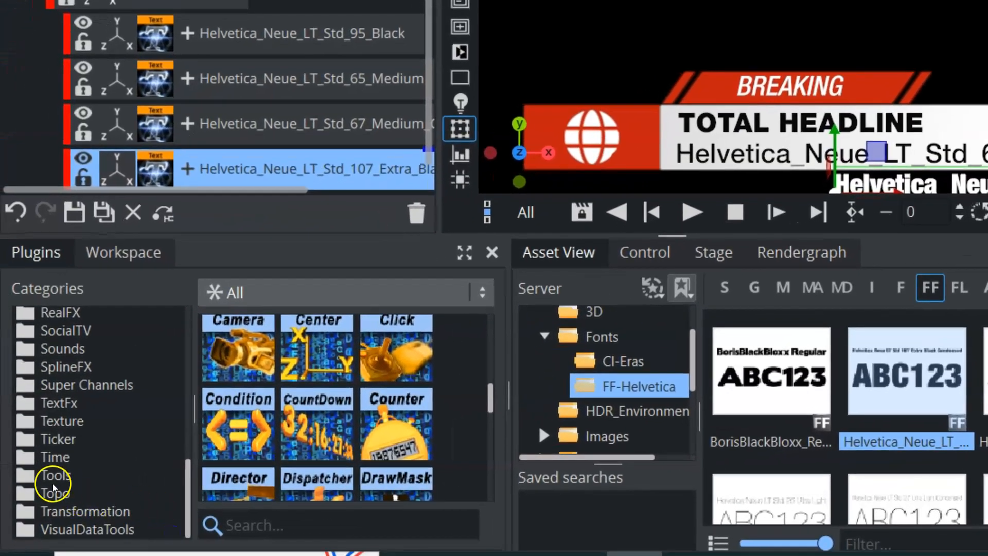
{"action": "left_click", "coordinate": [53, 482]}
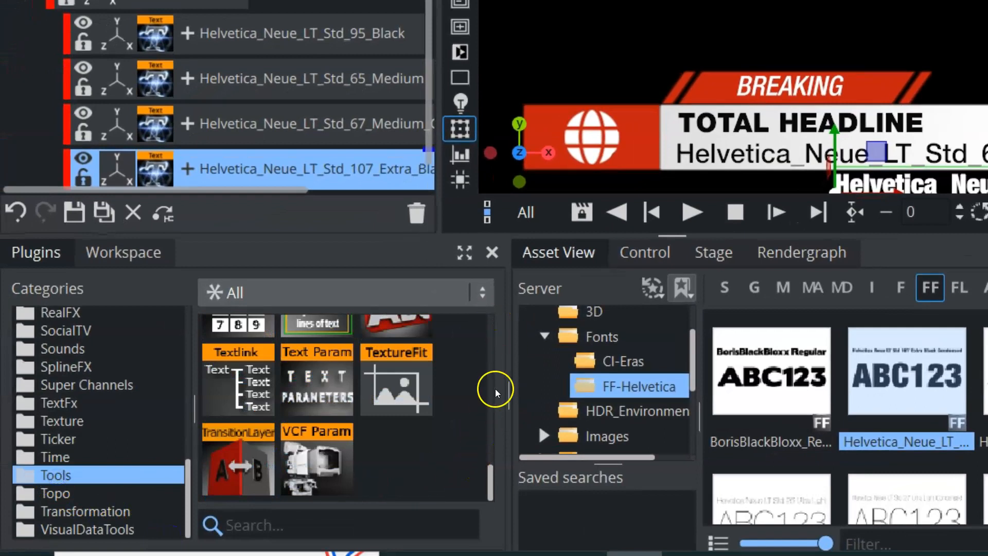
{"action": "left_click_drag", "start_coordinate": [494, 480], "coordinate": [496, 441]}
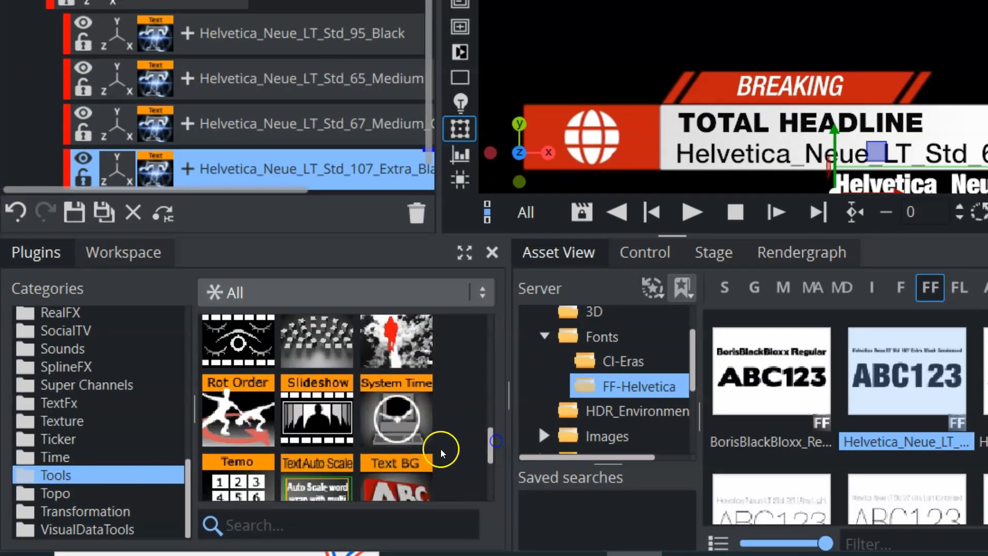
{"action": "left_click_drag", "start_coordinate": [396, 418], "coordinate": [305, 170]}
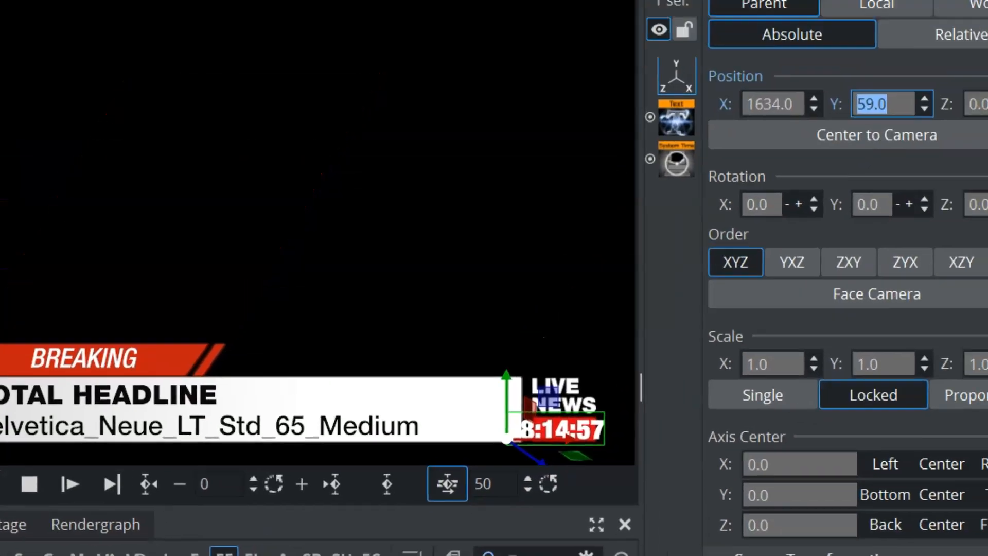
Step: Change the System Time format of the clock text to H:M, undocking the Container properties for editing and docking them back
{"action": "left_click", "coordinate": [678, 161]}
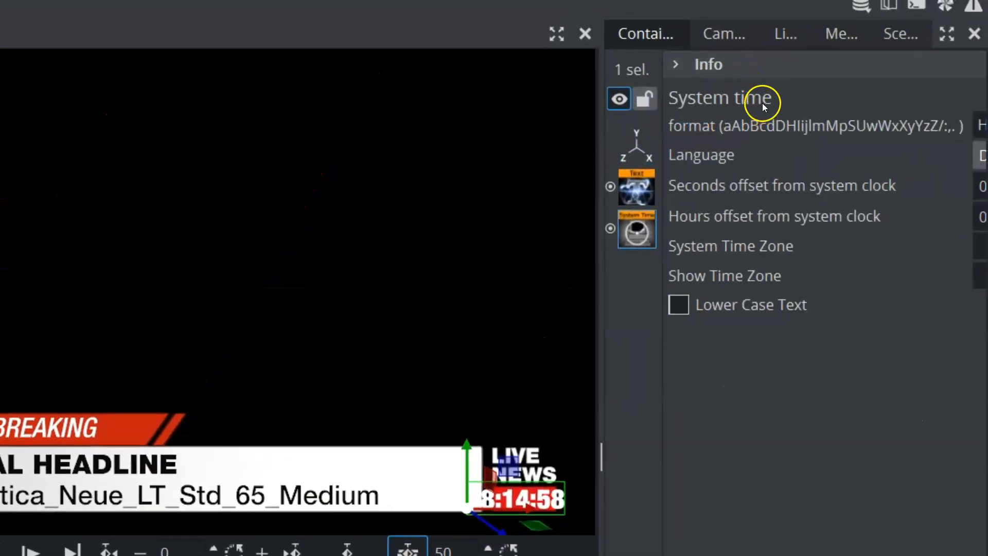
{"action": "left_click_drag", "start_coordinate": [645, 34], "coordinate": [135, 140]}
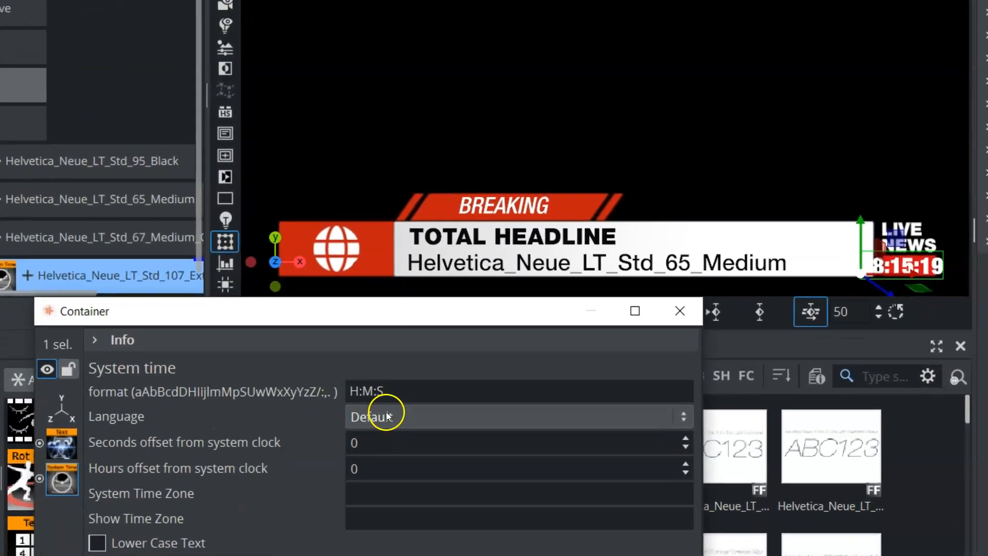
{"action": "left_click", "coordinate": [428, 428]}
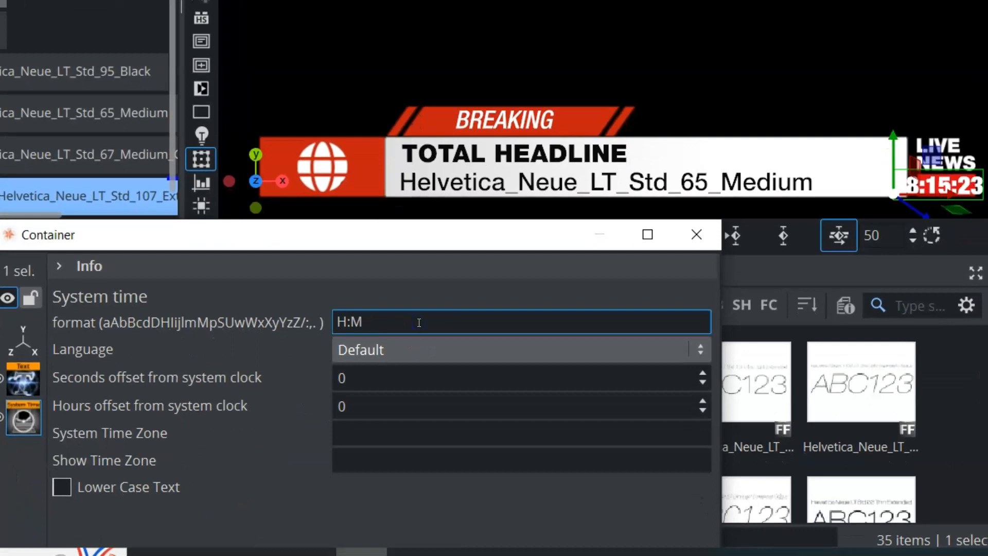
{"action": "left_click", "coordinate": [408, 378]}
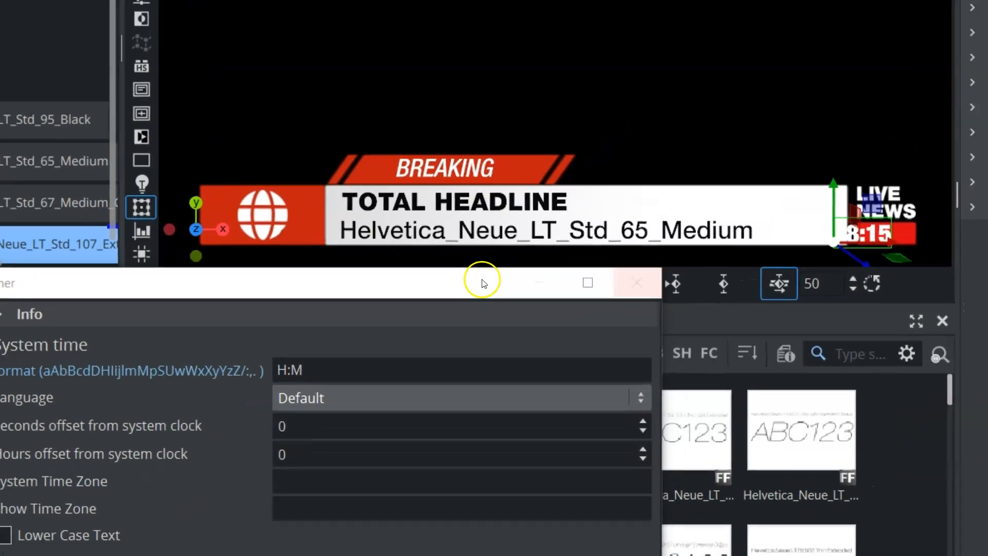
{"action": "left_click_drag", "start_coordinate": [383, 288], "coordinate": [796, 54]}
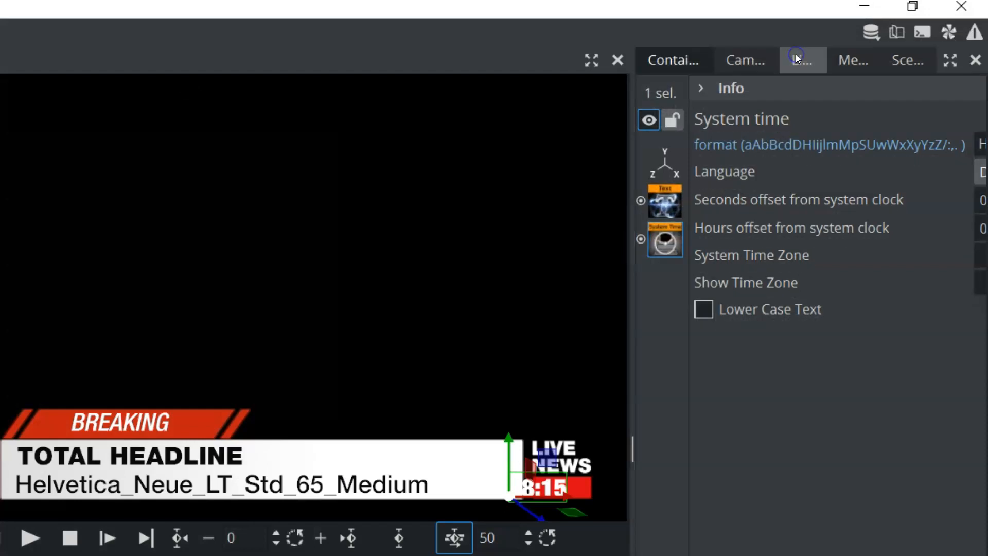
Step: Reposition the clock text over the red box below LIVE NEWS at X 1698, Y 56
{"action": "left_click", "coordinate": [664, 164]}
{"action": "left_click_drag", "start_coordinate": [744, 188], "coordinate": [806, 188]}
{"action": "left_click_drag", "start_coordinate": [839, 189], "coordinate": [853, 184]}
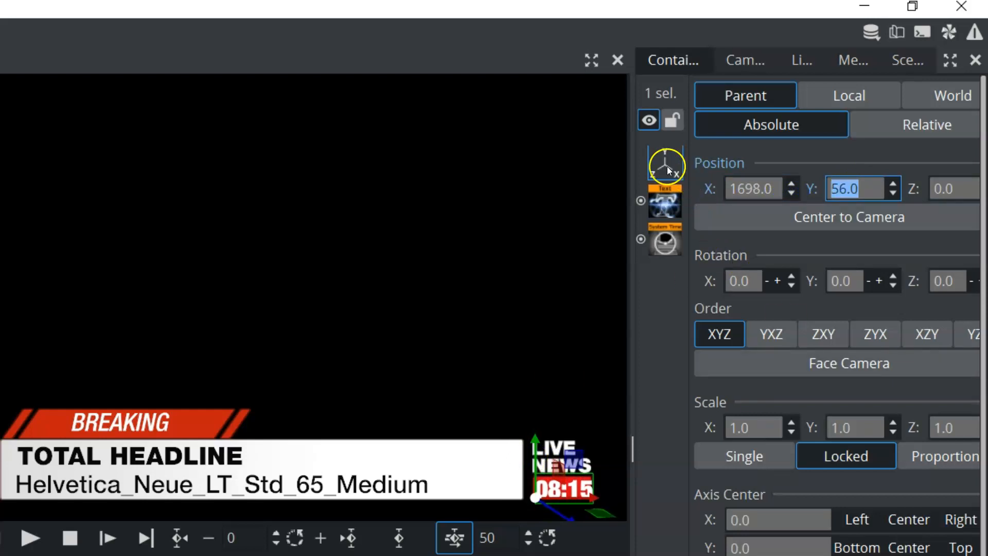
Step: Scale the clock text down to about 0.89 and nudge its X and Y position to center it in the red box
{"action": "left_click", "coordinate": [667, 244]}
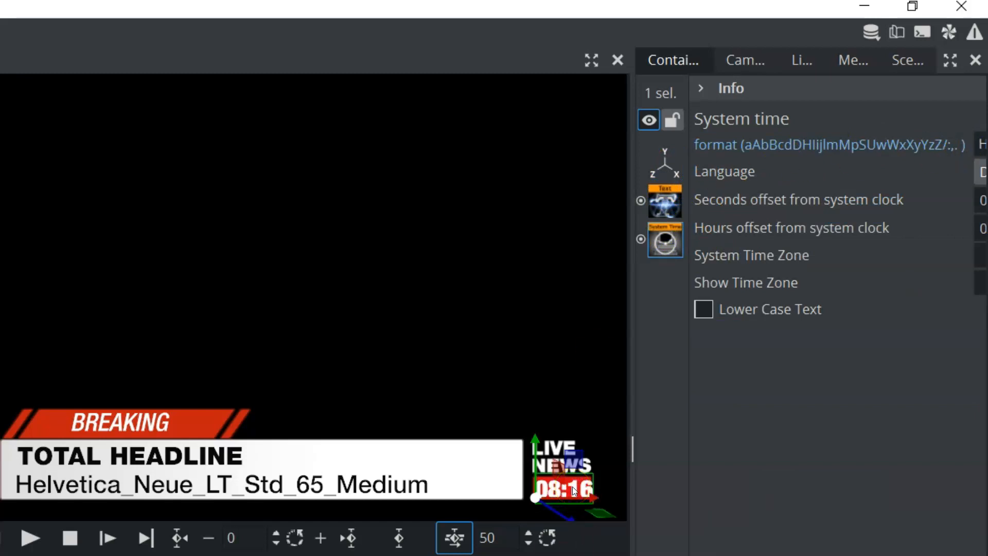
{"action": "left_click", "coordinate": [496, 332]}
{"action": "scroll", "coordinate": [860, 430], "scroll_direction": "down", "scroll_amount": 11}
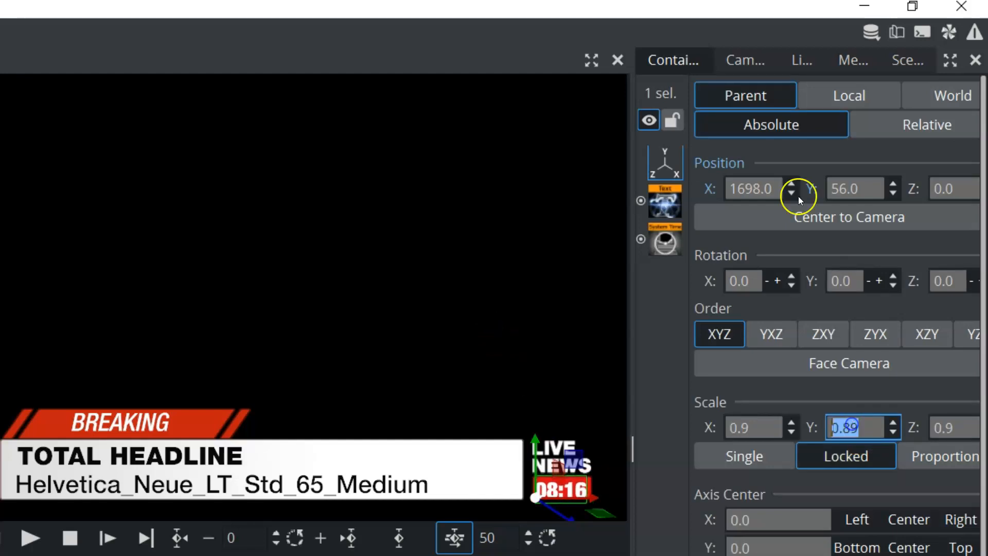
{"action": "left_click", "coordinate": [740, 191]}
{"action": "scroll", "coordinate": [740, 191], "scroll_direction": "up", "scroll_amount": 6}
{"action": "left_click", "coordinate": [854, 191]}
{"action": "scroll", "coordinate": [856, 190], "scroll_direction": "up", "scroll_amount": 4}
{"action": "left_click", "coordinate": [858, 190]}
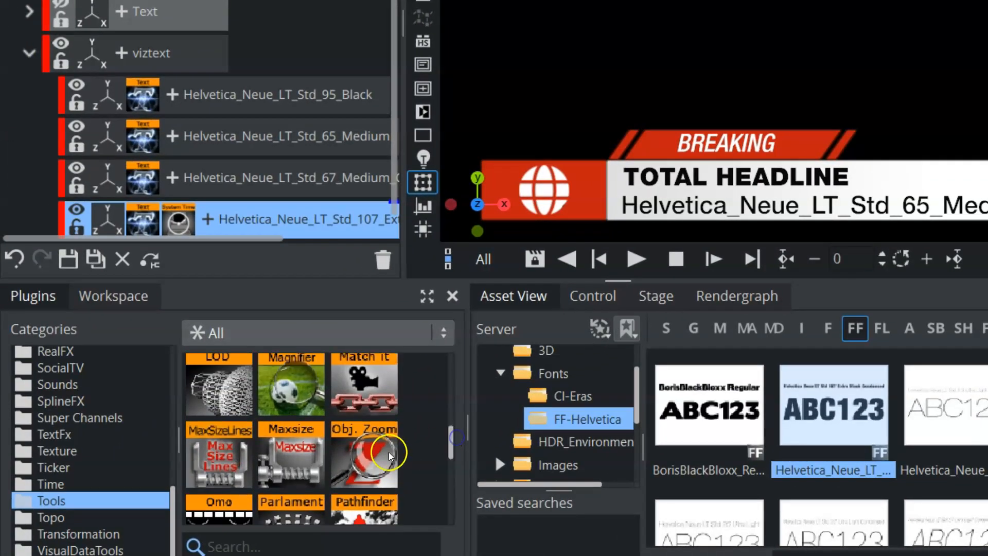
Step: Apply the Maxsize plugin to the Helvetica Neue LT Std 95 Black text and rename its container HEADLIE
{"action": "left_click_drag", "start_coordinate": [291, 453], "coordinate": [276, 98]}
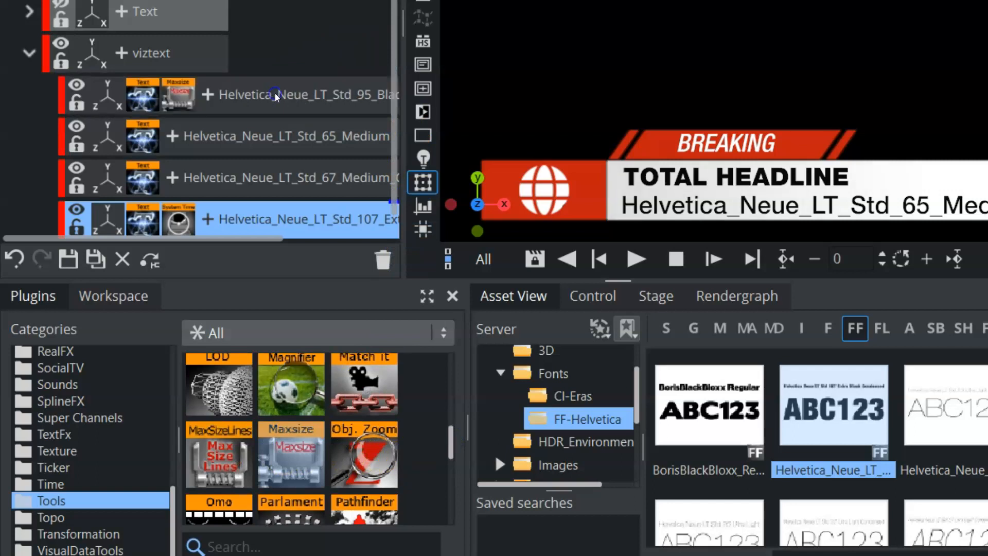
{"action": "double_click", "coordinate": [275, 94]}
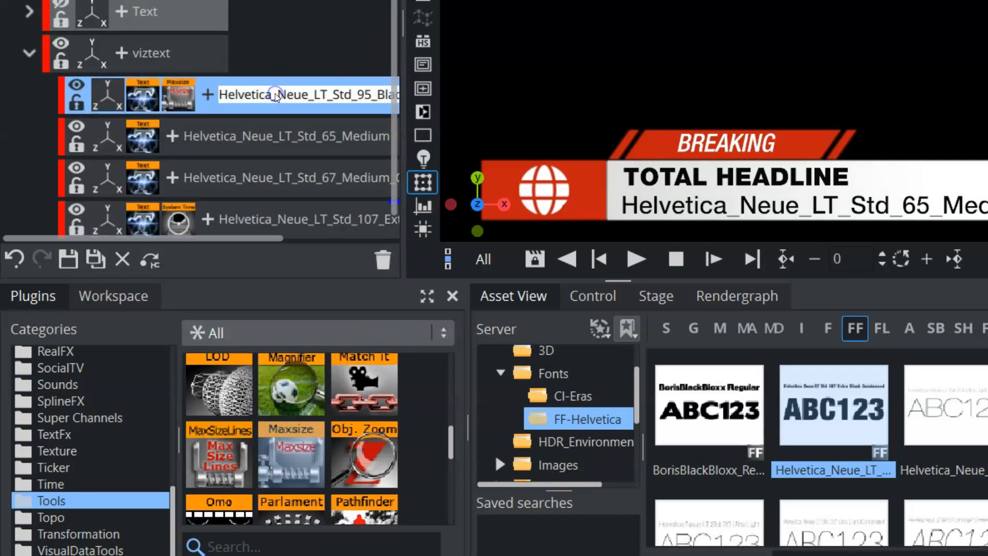
{"action": "key", "text": "BackSpace"}
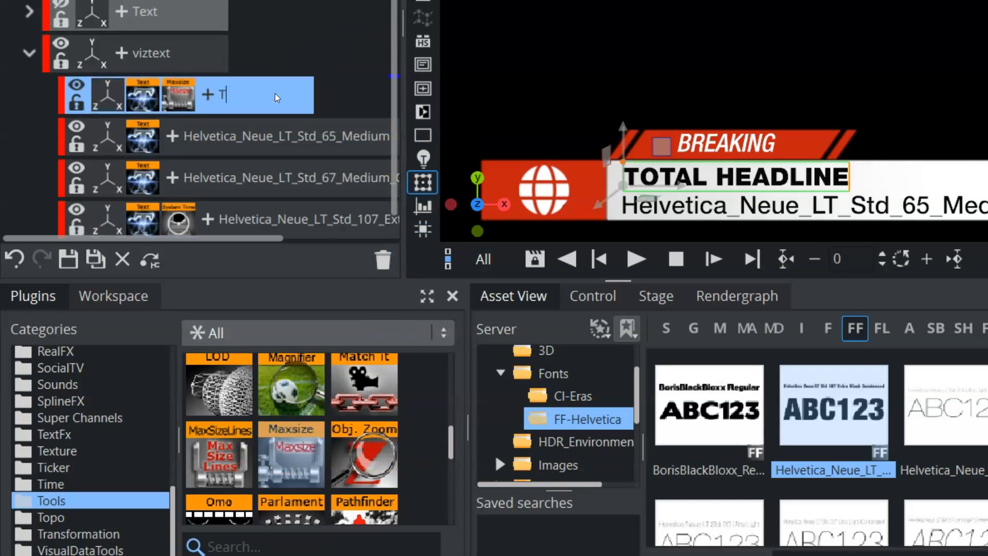
{"action": "type", "text": "HEAD"}
Step: Rename the Helvetica Neue LT Std 65 Medium text container SUBHEADLINE
{"action": "key", "text": "Down"}
{"action": "left_click", "coordinate": [275, 94]}
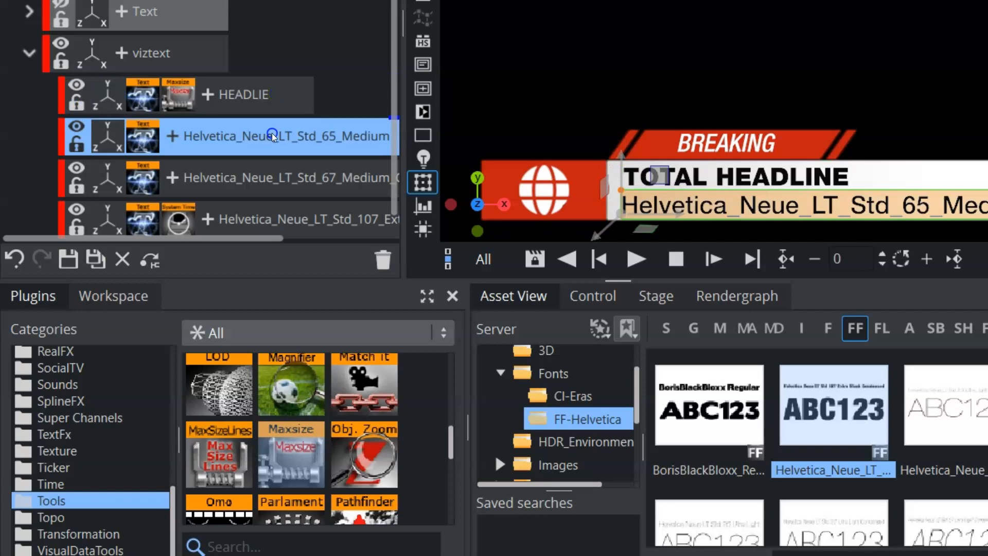
{"action": "type", "text": "SUBHEADLI"}
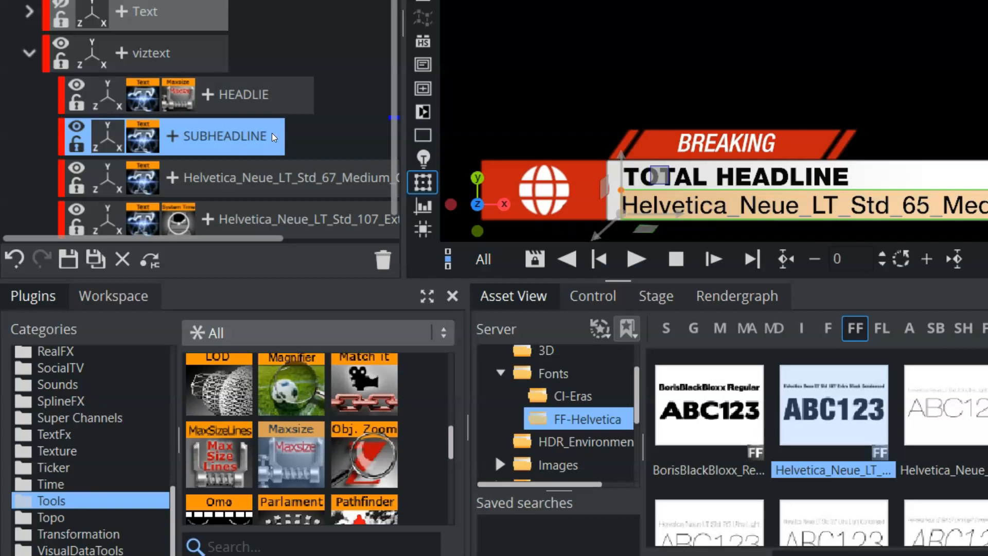
Step: Append a long run of X characters to the TOTAL HEADLINE text to test its Maxsize width limit
{"action": "type", "text": "NE"}
{"action": "left_click", "coordinate": [270, 97]}
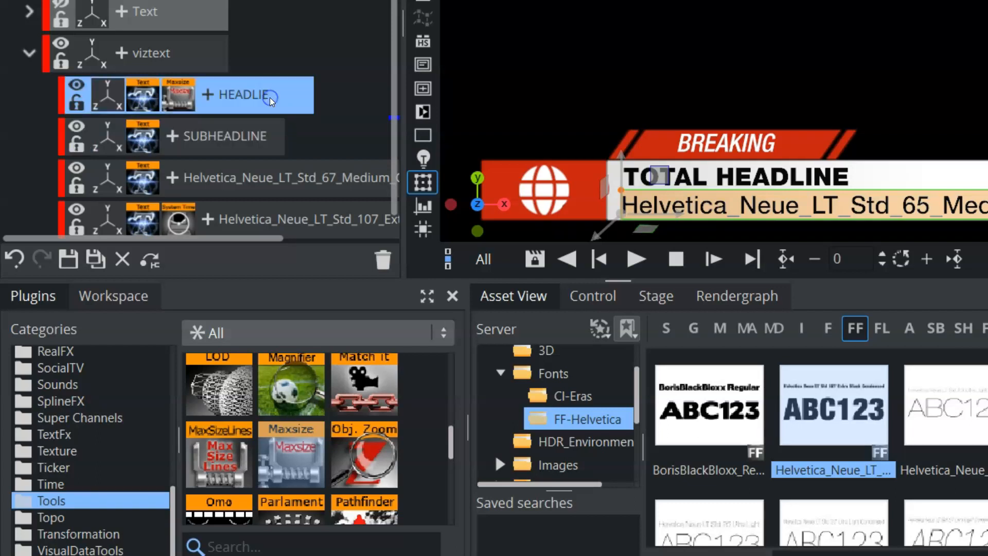
{"action": "left_click", "coordinate": [185, 93]}
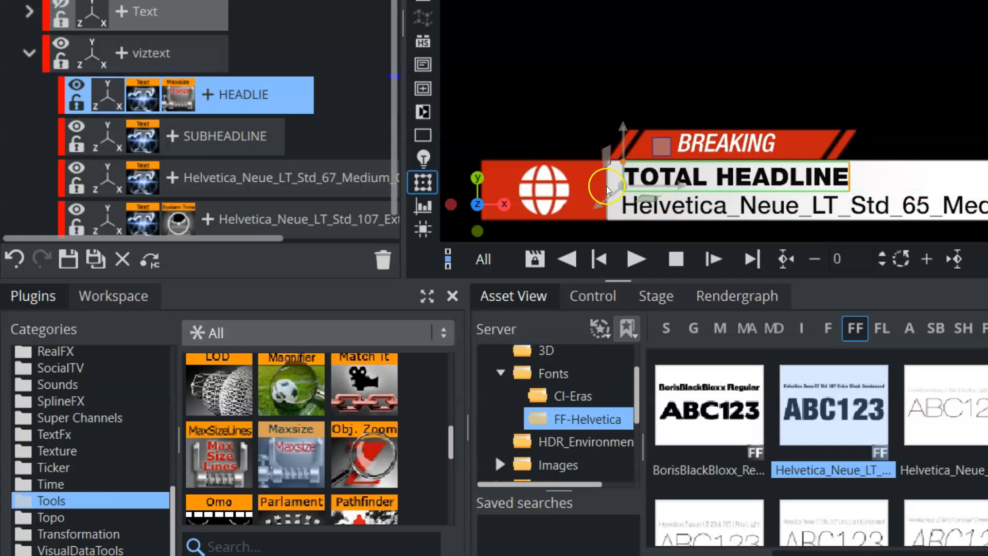
{"action": "left_click", "coordinate": [141, 94]}
{"action": "type", "text": "XXXXXXXXXXX"}
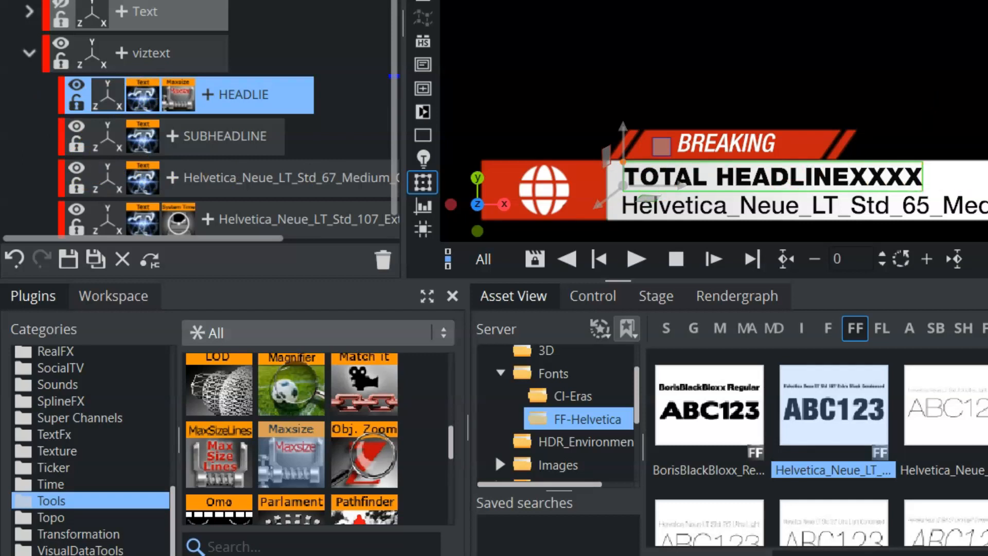
{"action": "type", "text": "XXXXXXX"}
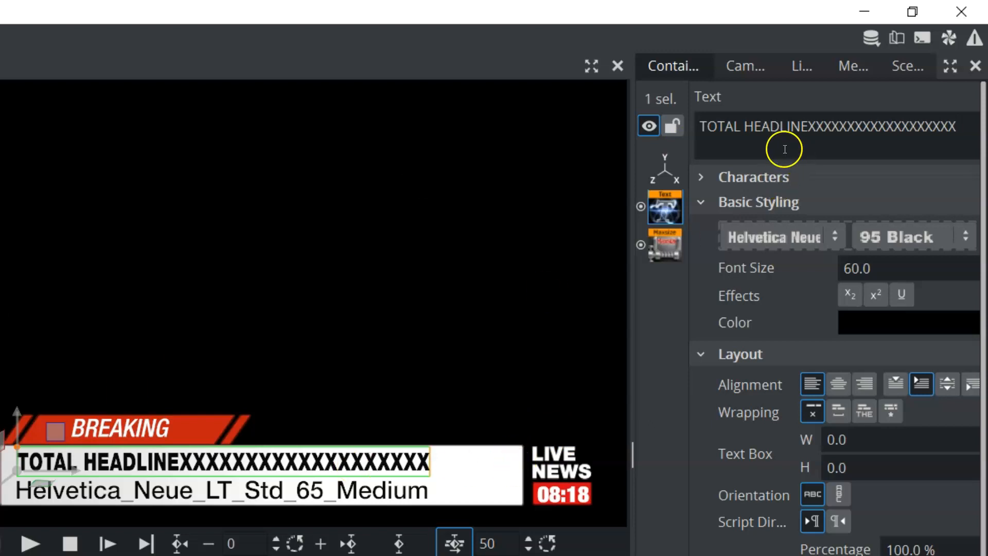
Step: Set the Default x-scale of the headline's Maxsize plugin to 1.2
{"action": "left_click", "coordinate": [679, 241]}
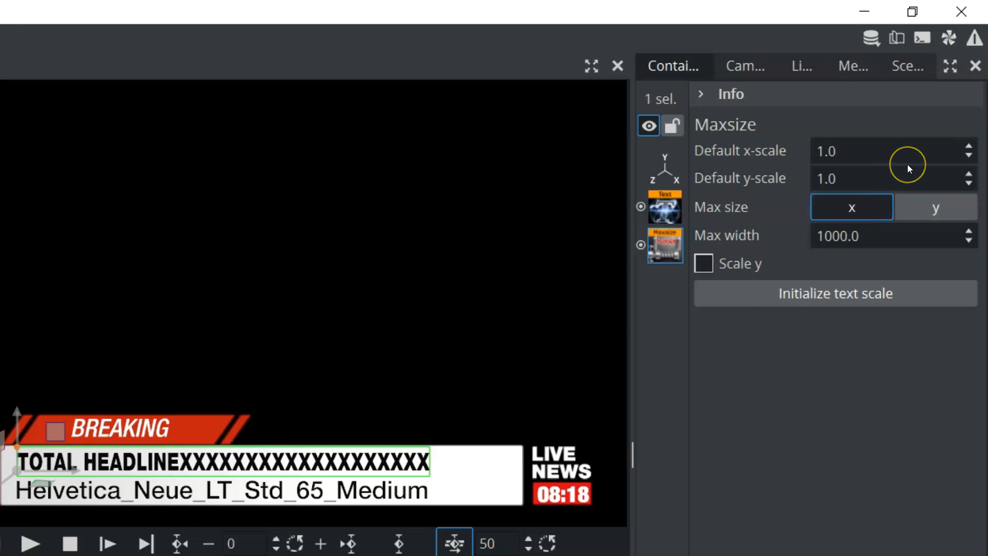
{"action": "left_click", "coordinate": [970, 147]}
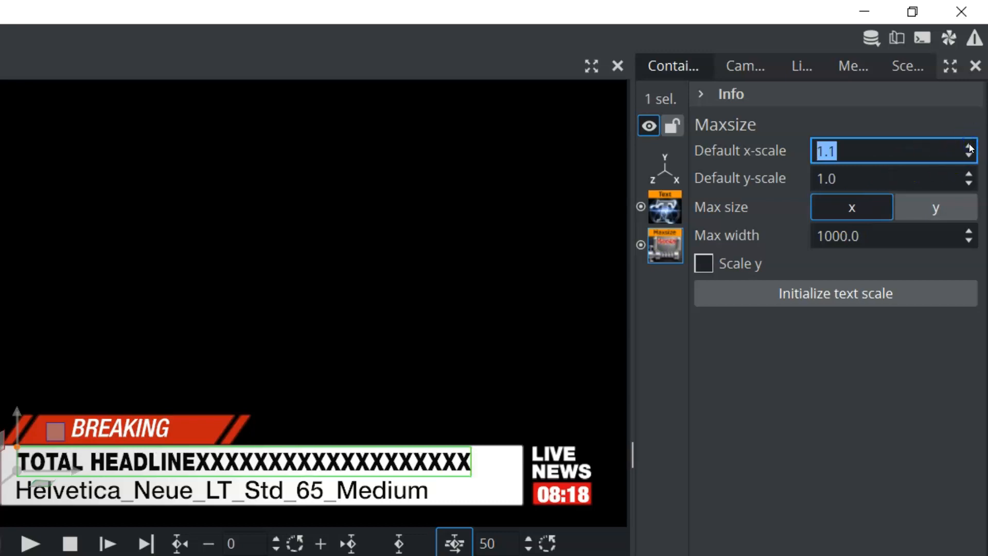
{"action": "left_click", "coordinate": [970, 147]}
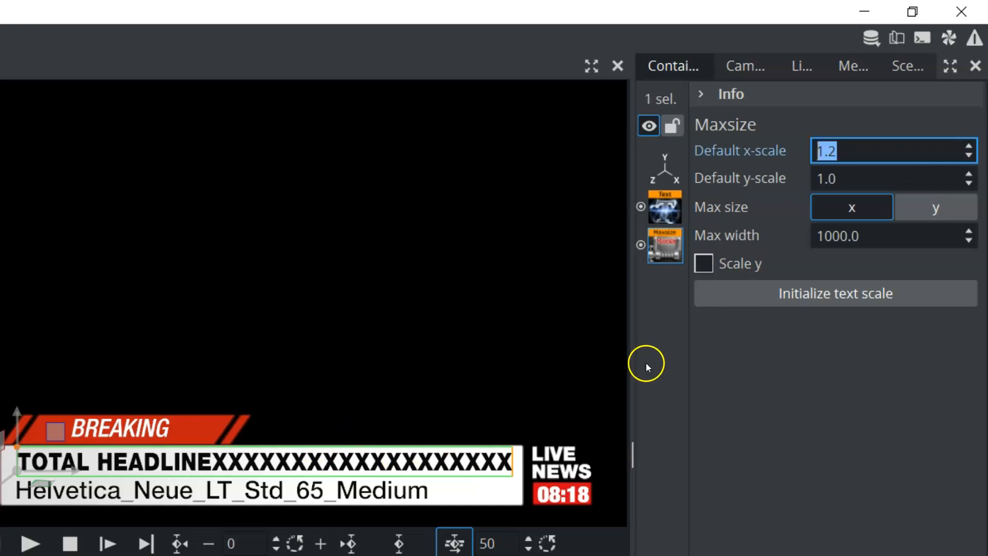
Step: Lengthen the headline with V characters to test the limit and trim the text back to TOTAL HEADLINE
{"action": "left_click", "coordinate": [665, 208]}
{"action": "left_click", "coordinate": [955, 126]}
{"action": "type", "text": "VVVVVVVVVVVV"}
{"action": "key", "text": "BackSpace"}
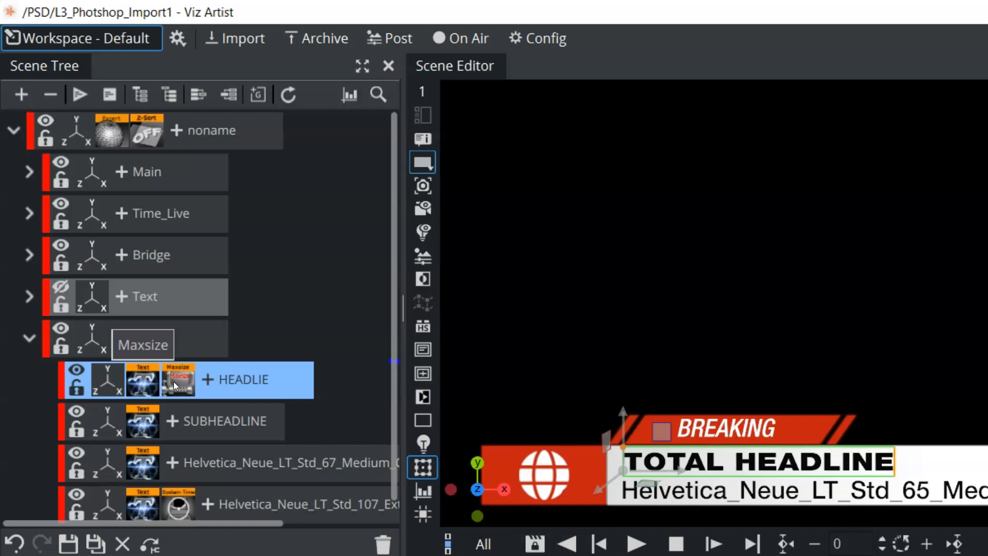
Step: Select the Maxsize plugin on the HEADLIE container and save the scene
{"action": "mouse_move", "coordinate": [174, 381]}
{"action": "left_mouse_down"}
{"action": "mouse_move", "coordinate": [183, 420]}
{"action": "mouse_move", "coordinate": [181, 366]}
{"action": "mouse_move", "coordinate": [177, 375]}
{"action": "left_mouse_up"}
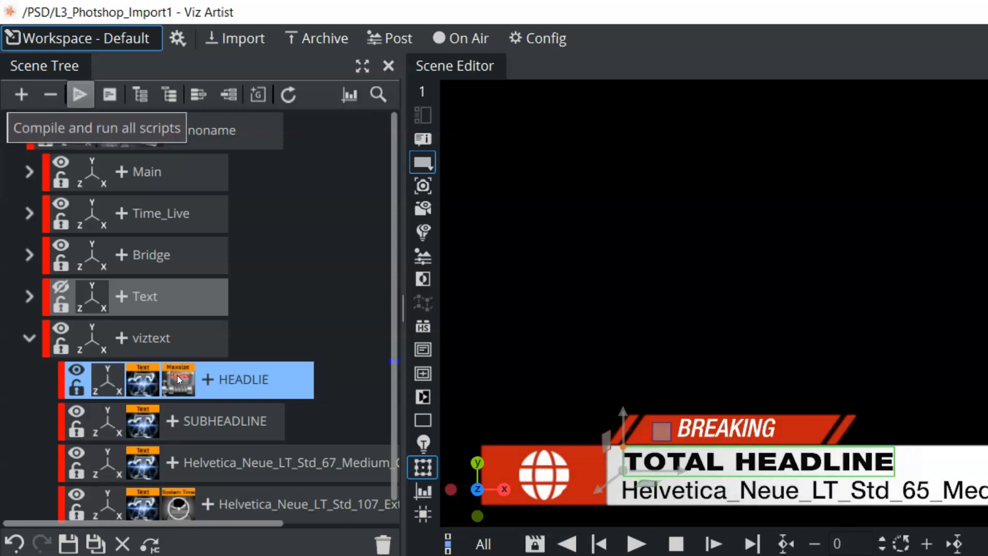
{"action": "left_click", "coordinate": [174, 388]}
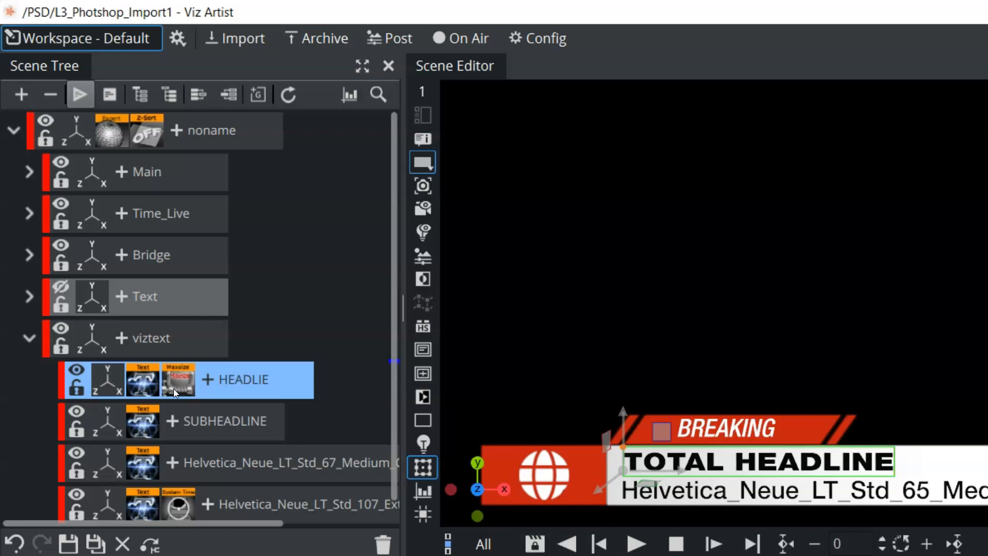
{"action": "left_click", "coordinate": [67, 544]}
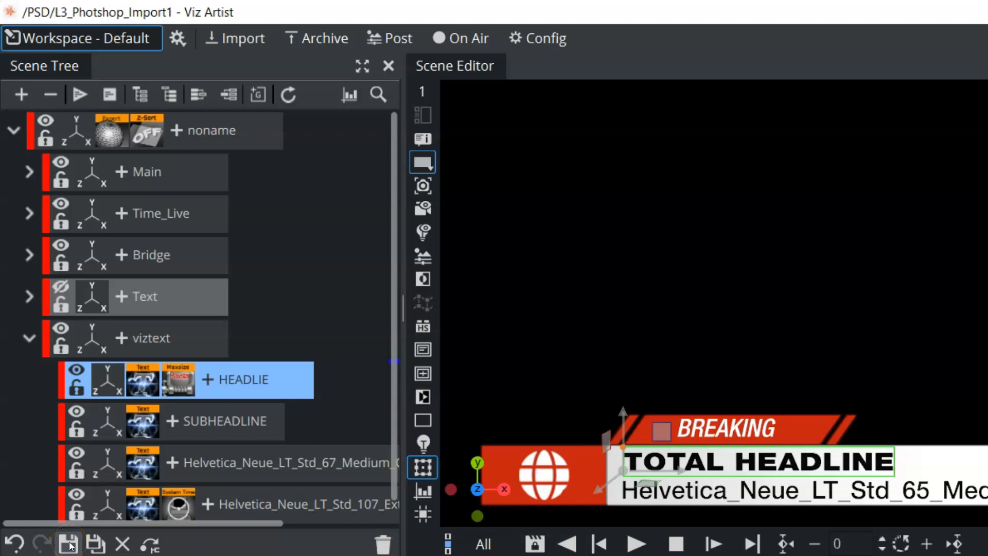